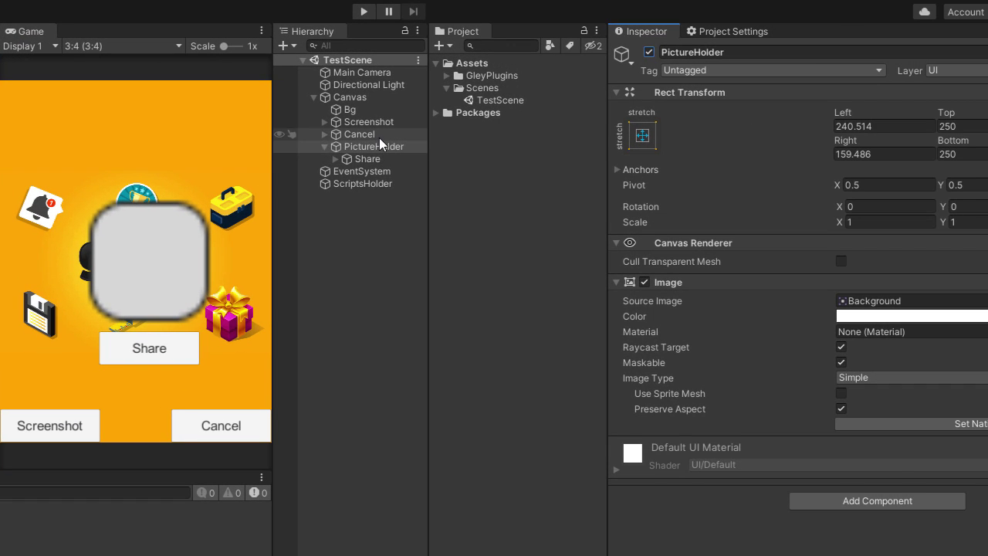
# - Disable the PictureHolder object so it and its Share button are hidden
pyautogui.click(379, 137)
pyautogui.click(379, 146)
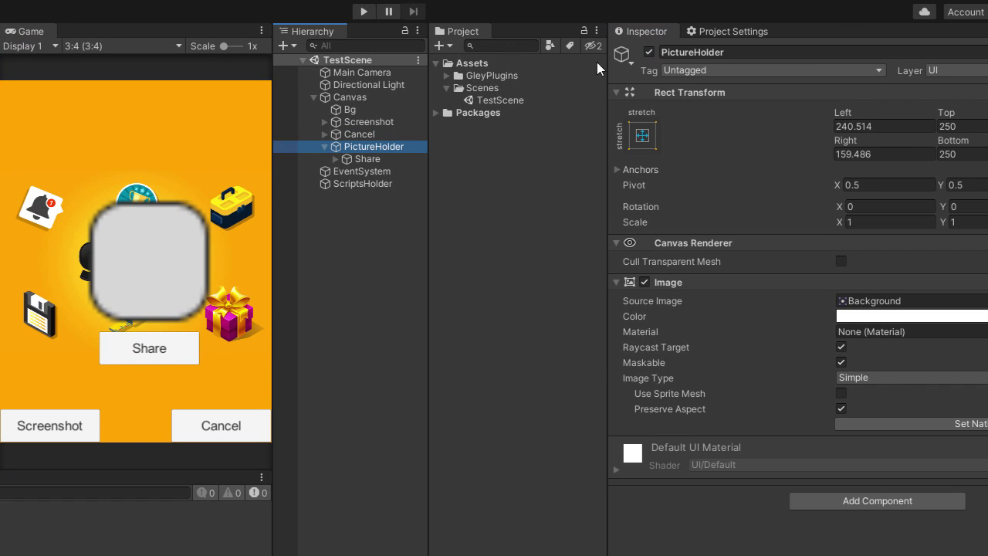
pyautogui.click(650, 52)
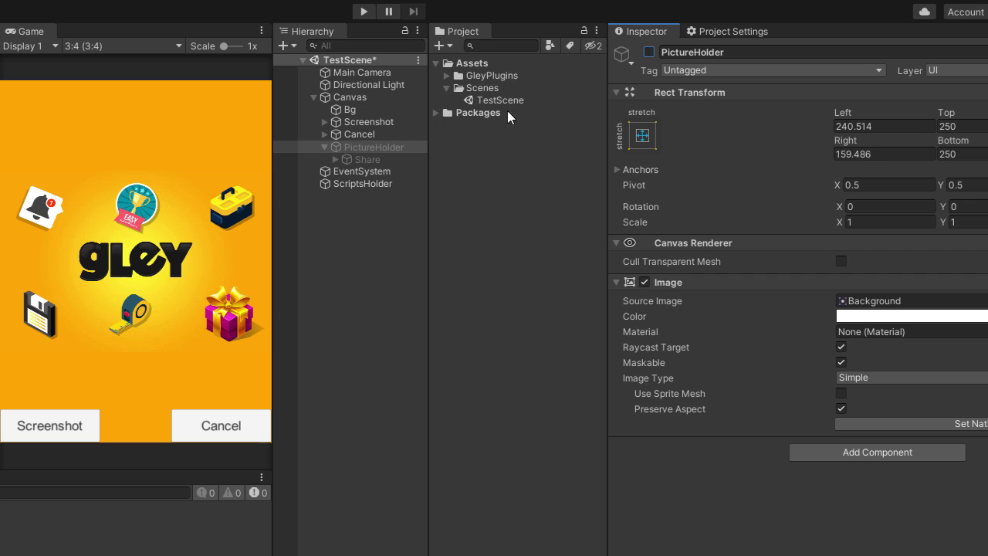
# - Create a C# script named TestScript in the Scenes folder and open it in Visual Studio
pyautogui.click(497, 88)
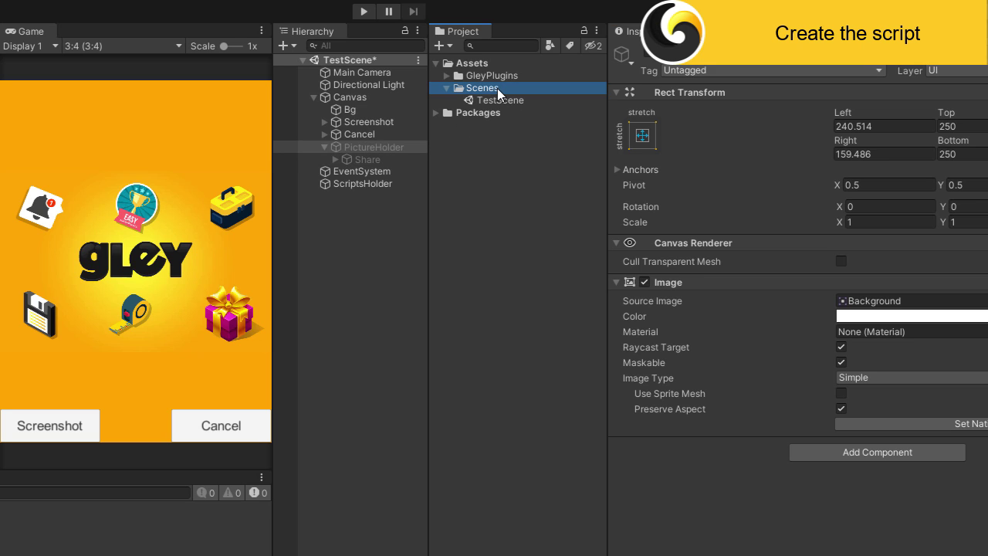
pyautogui.rightClick(497, 88)
pyautogui.moveTo(601, 100)
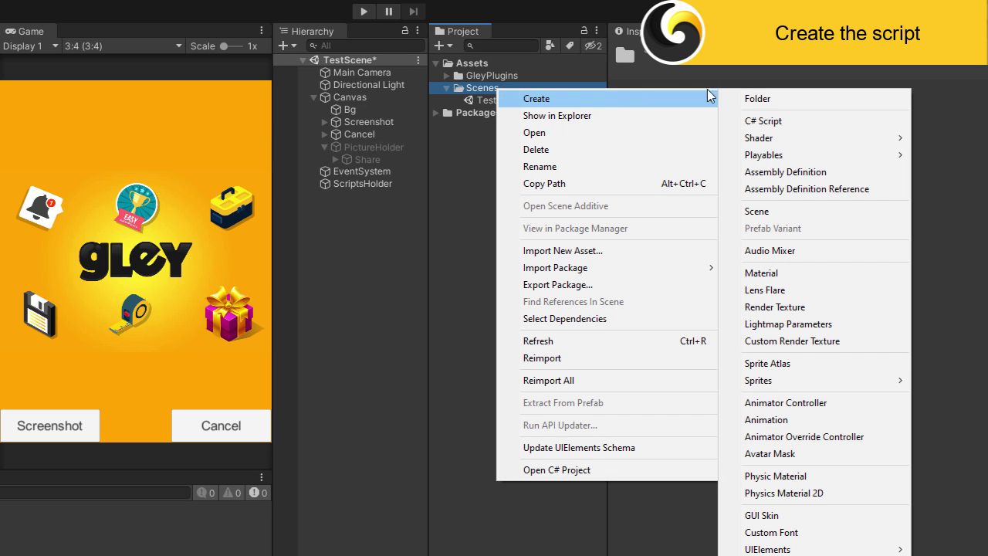
pyautogui.click(780, 121)
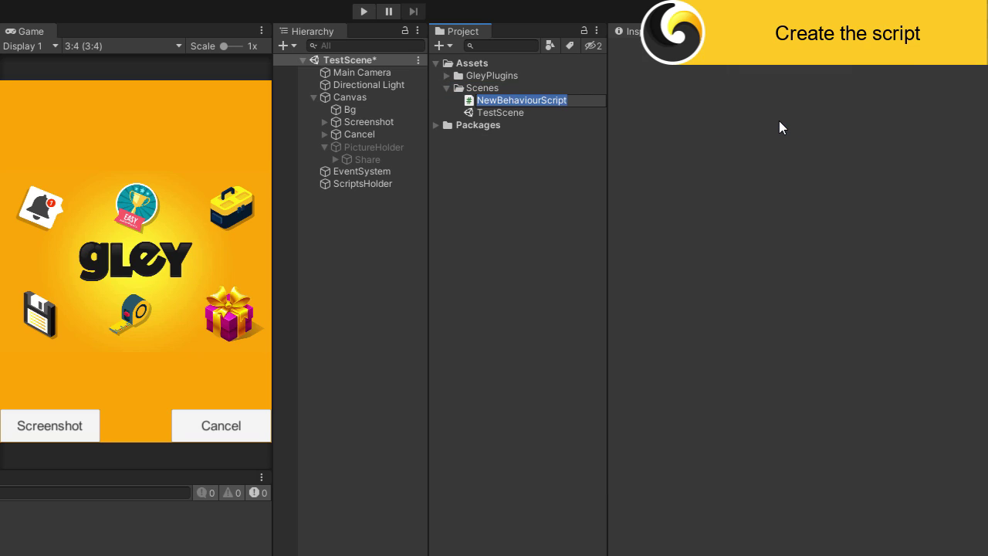
pyautogui.write('TestScript')
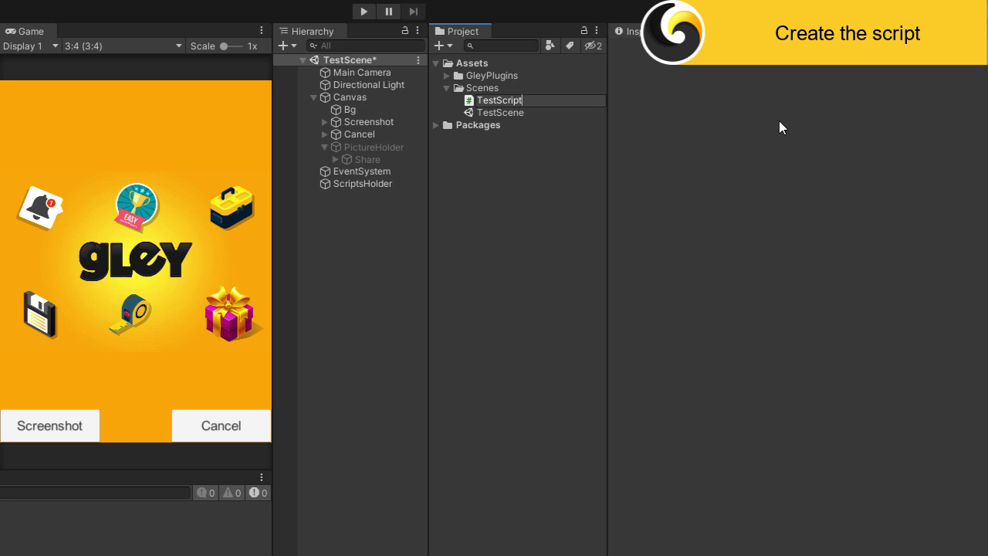
pyautogui.press('Return')
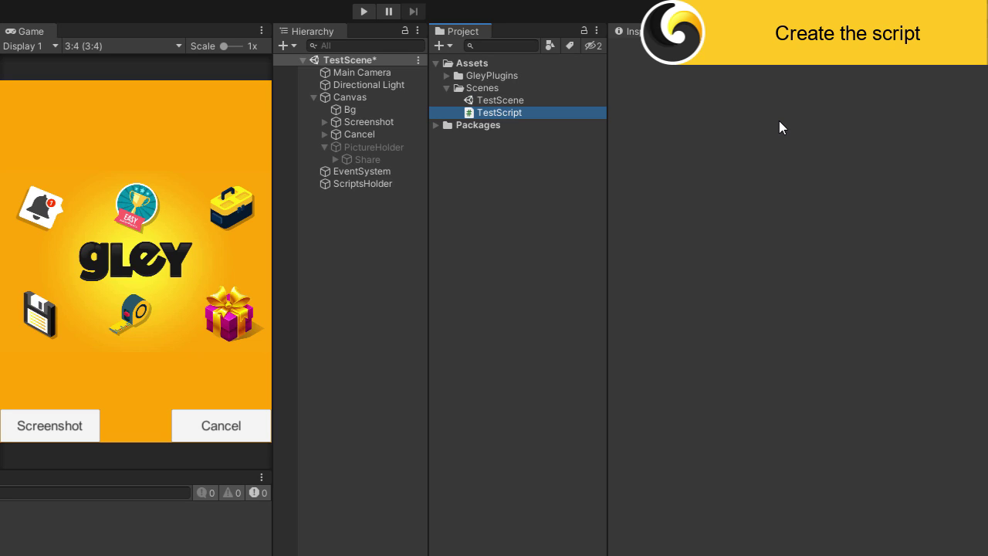
pyautogui.doubleClick(522, 114)
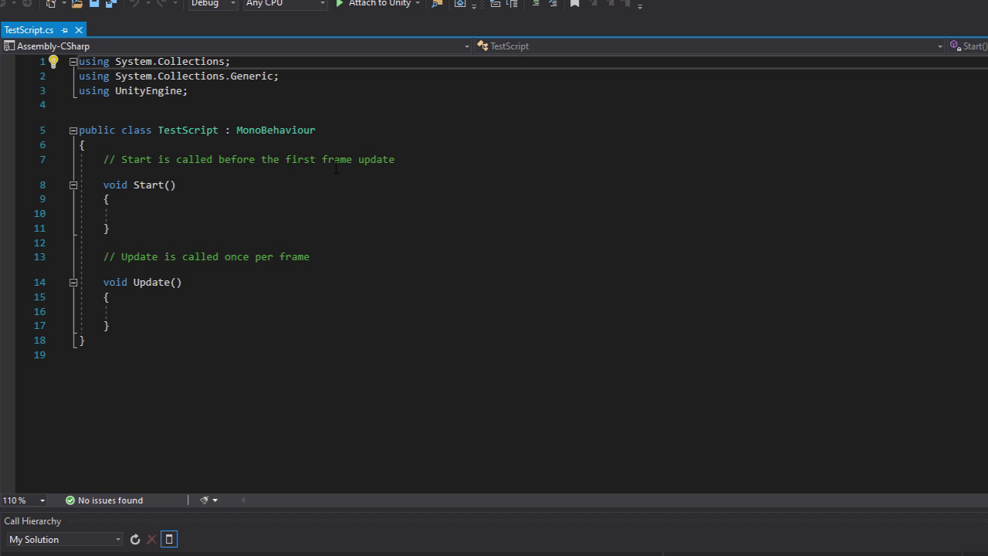
# - Declare a public Image pictureHolder field in the TestScript class
pyautogui.click(385, 143)
pyautogui.press('Return')
pyautogui.write('publ')
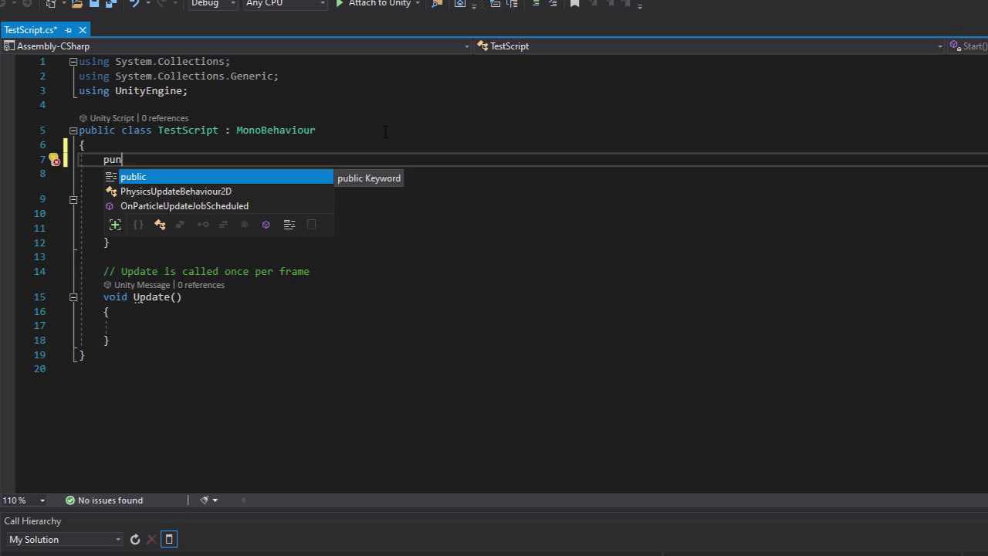
pyautogui.write('ic Image')
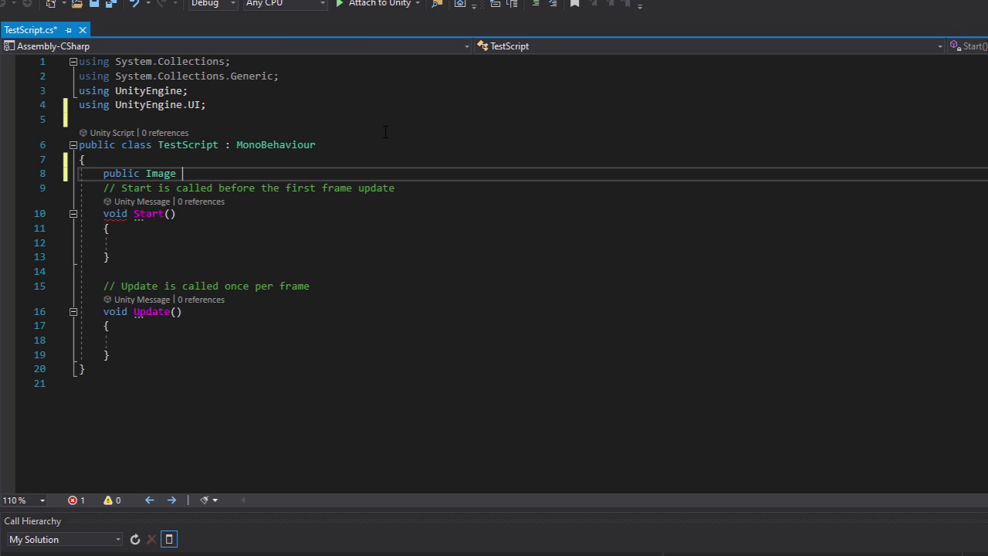
pyautogui.write(' pictureHolder')
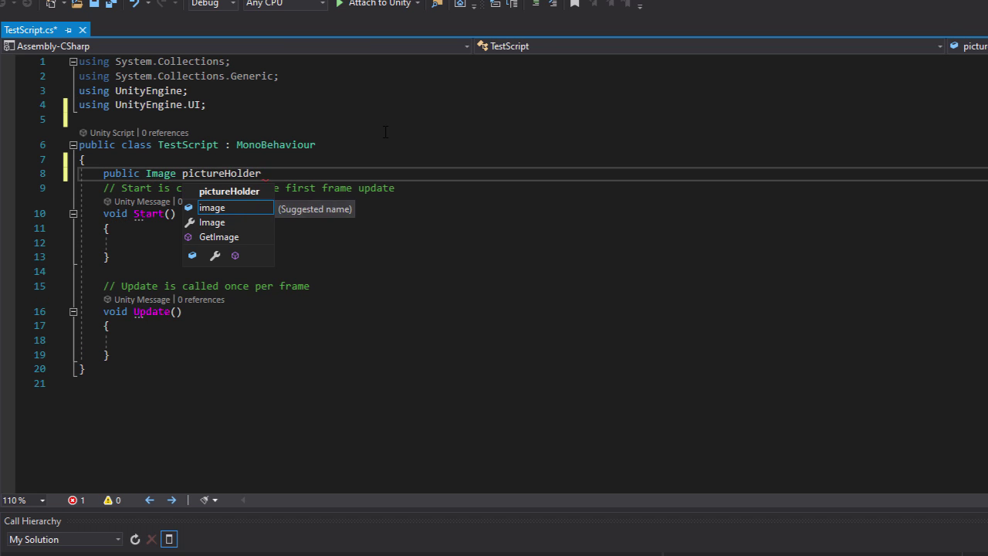
pyautogui.write(';')
pyautogui.press('Return')
pyautogui.press('Return')
# - Make Start call ShowPictureHolder(false), with an explanatory comment above the call
pyautogui.moveTo(400, 218); pyautogui.dragTo(86, 224)
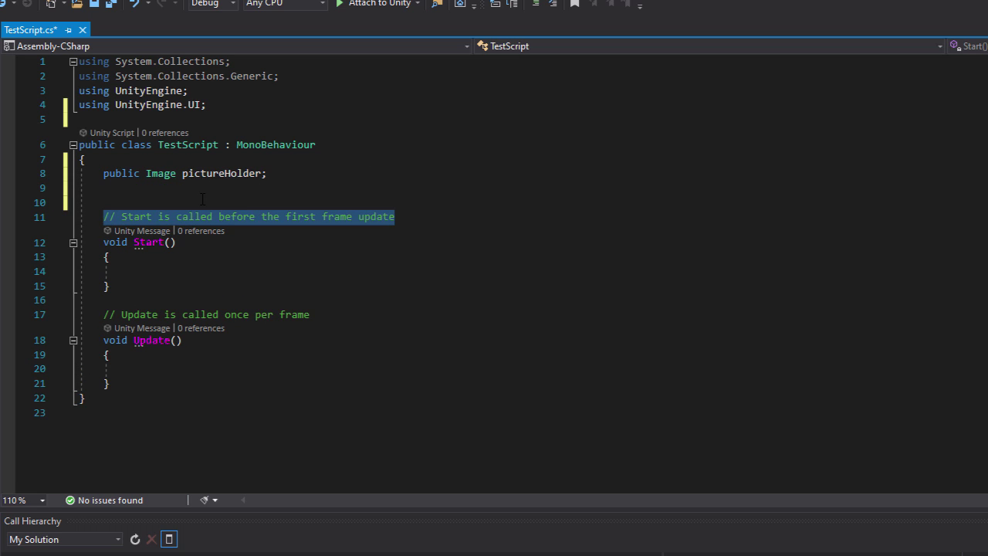
pyautogui.write('//Hide picture holder')
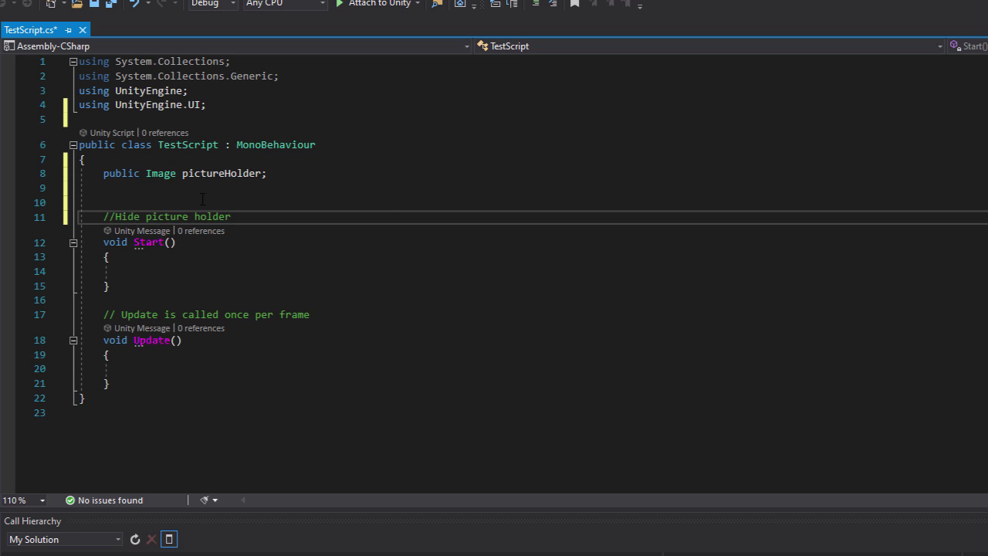
pyautogui.press('Down')
pyautogui.press('Down')
pyautogui.press('Down')
pyautogui.write('ShowPictureHold')
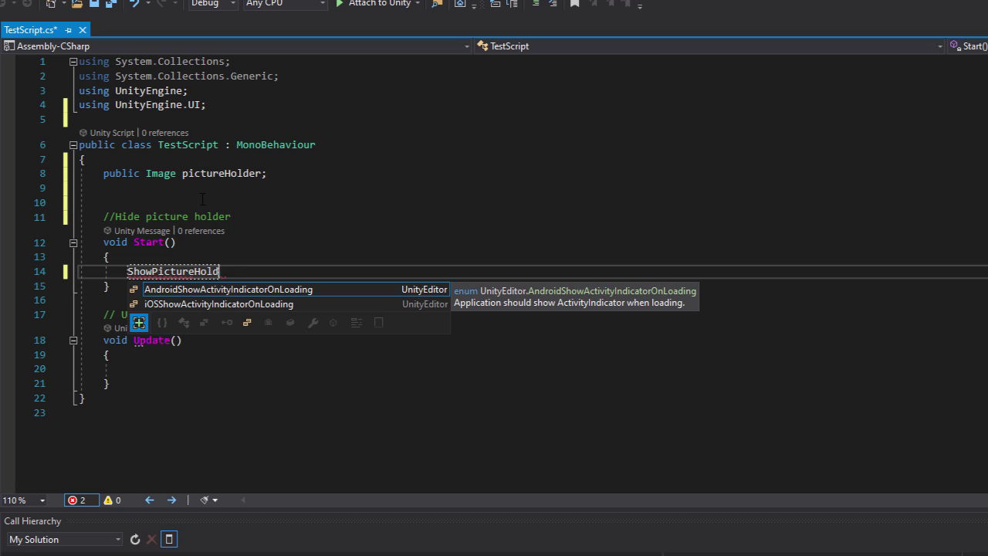
pyautogui.write('er(false);')
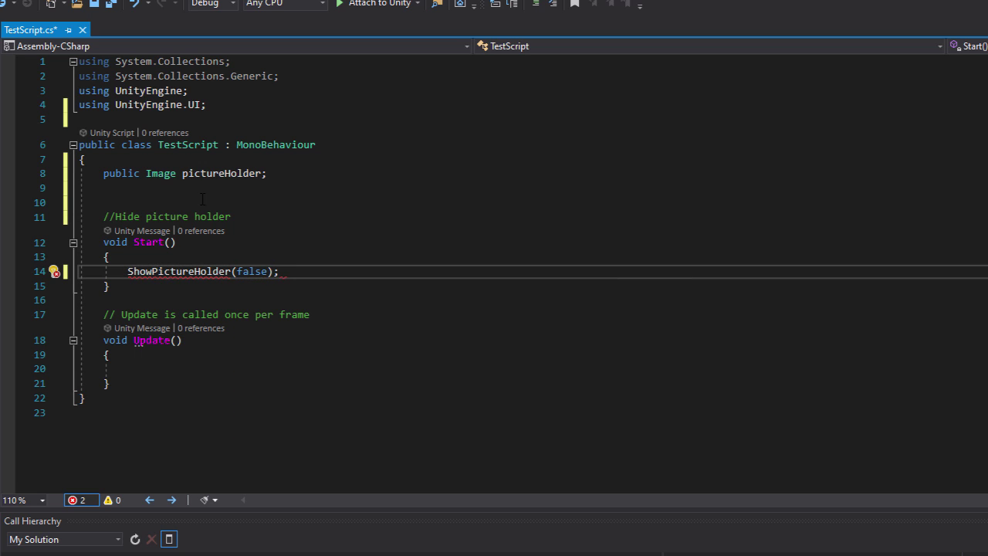
pyautogui.hotkey('ctrl', 'Return')
pyautogui.write('//this method will show and hide the picture holder')
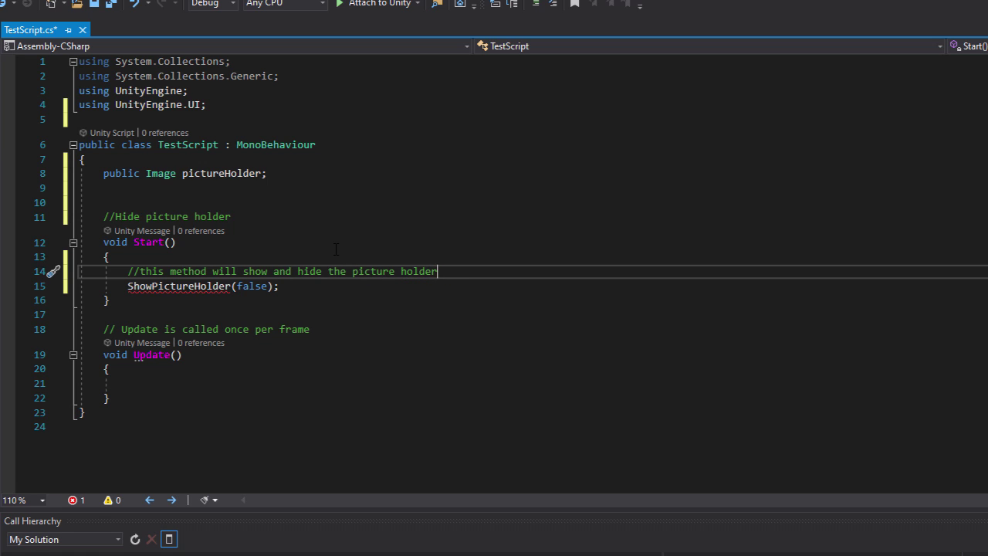
# - Delete Update and generate a ShowPictureHolder method stub with a parameter named visible
pyautogui.moveTo(110, 398); pyautogui.dragTo(77, 329)
pyautogui.press('Delete')
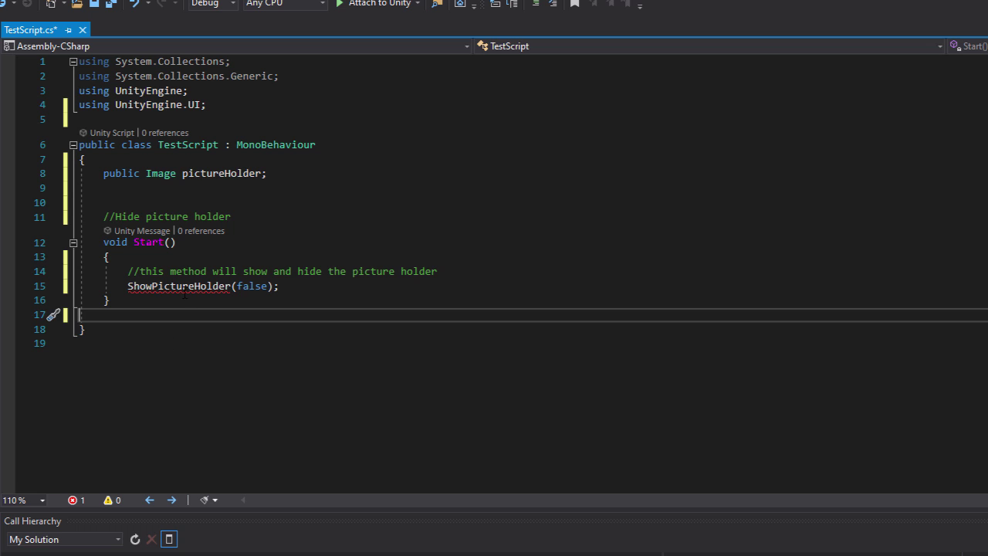
pyautogui.click(183, 286)
pyautogui.rightClick(183, 287)
pyautogui.click(232, 291)
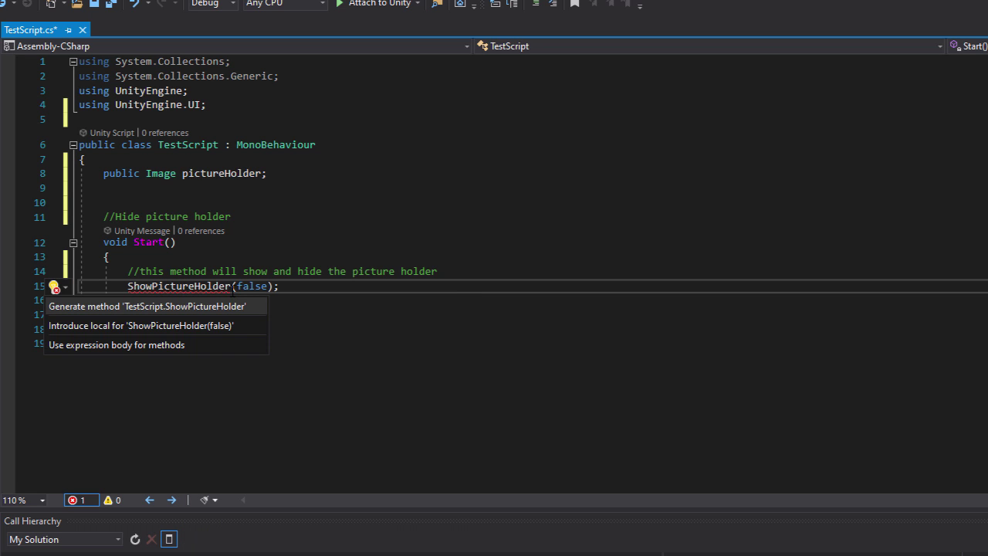
pyautogui.click(139, 307)
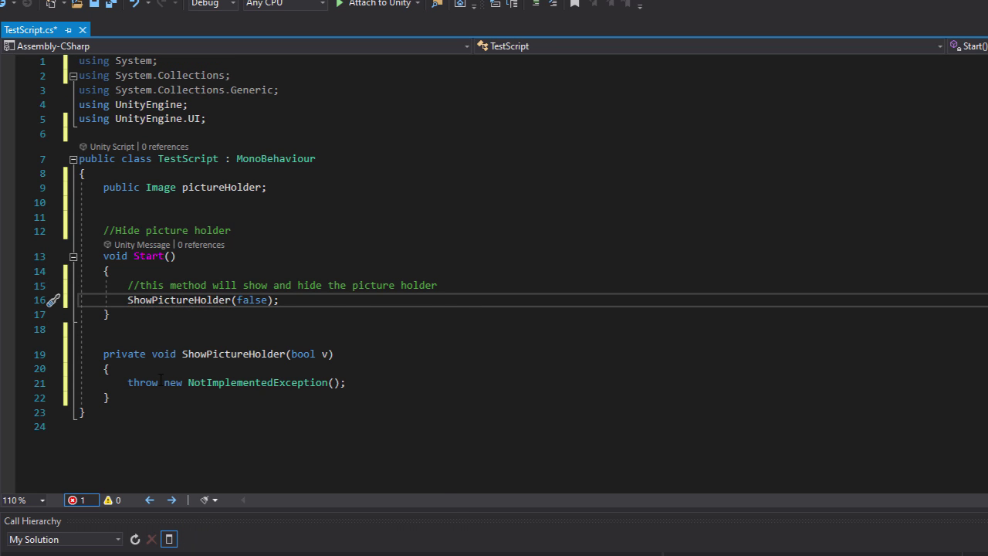
pyautogui.moveTo(129, 382); pyautogui.dragTo(345, 382)
pyautogui.press('Delete')
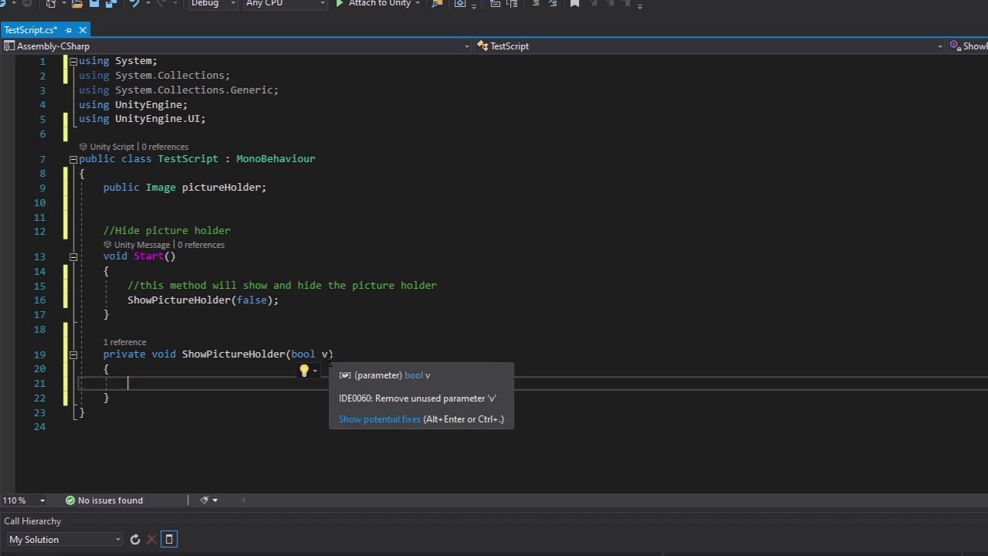
pyautogui.write('visib')
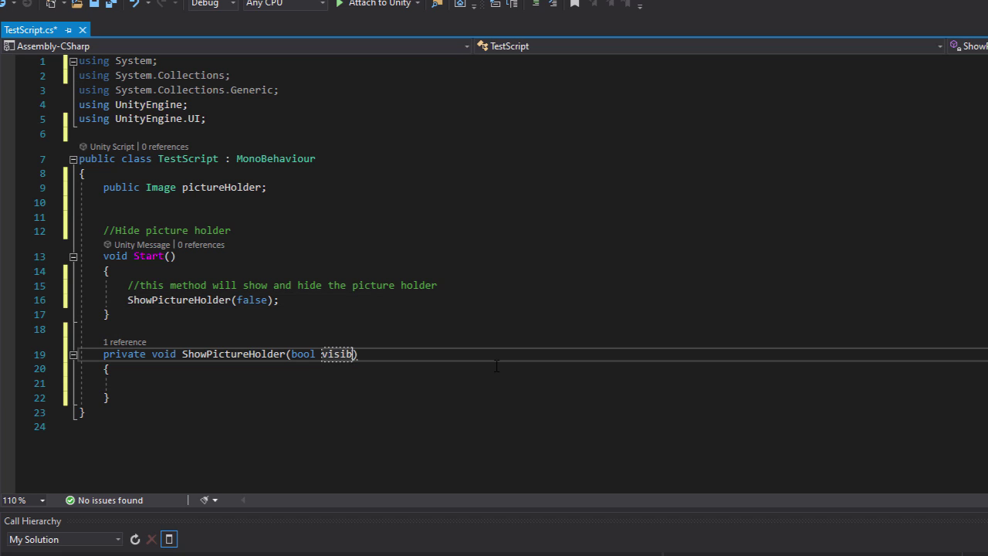
pyautogui.write('le')
pyautogui.press('Return')
# - Make ShowPictureHolder run pictureHolder.gameObject.SetActive(visible)
pyautogui.write('pictureHolder')
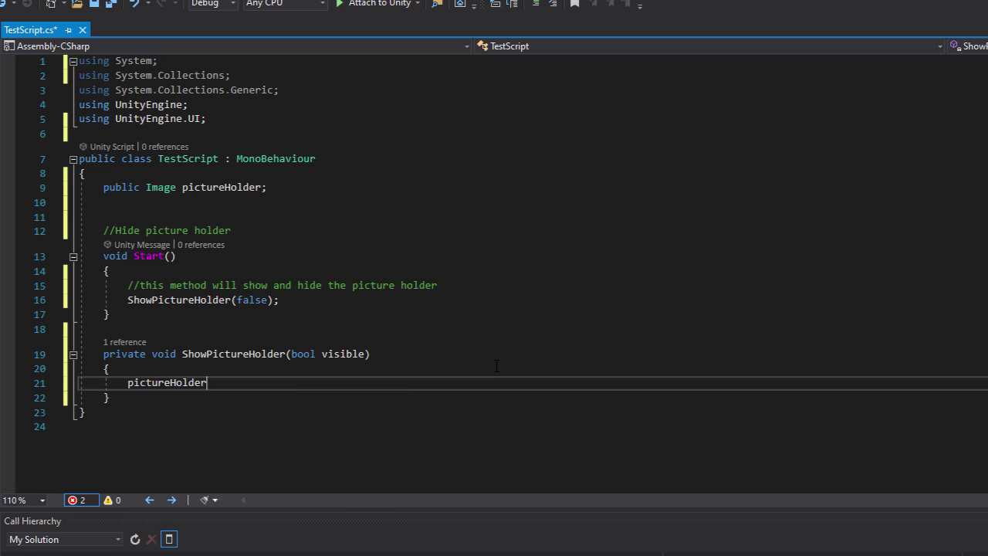
pyautogui.write('.gameObject.se')
pyautogui.press('Tab')
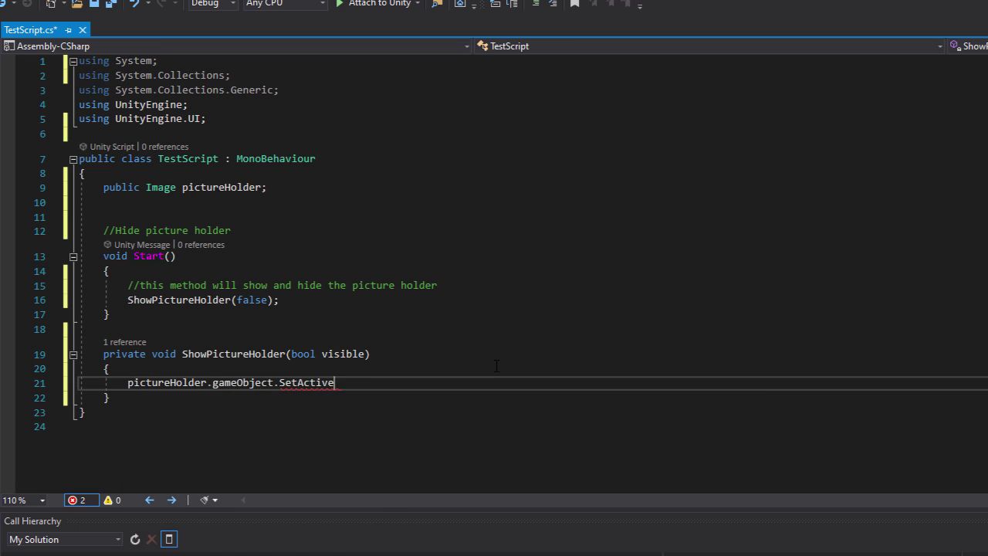
pyautogui.write('(visible);')
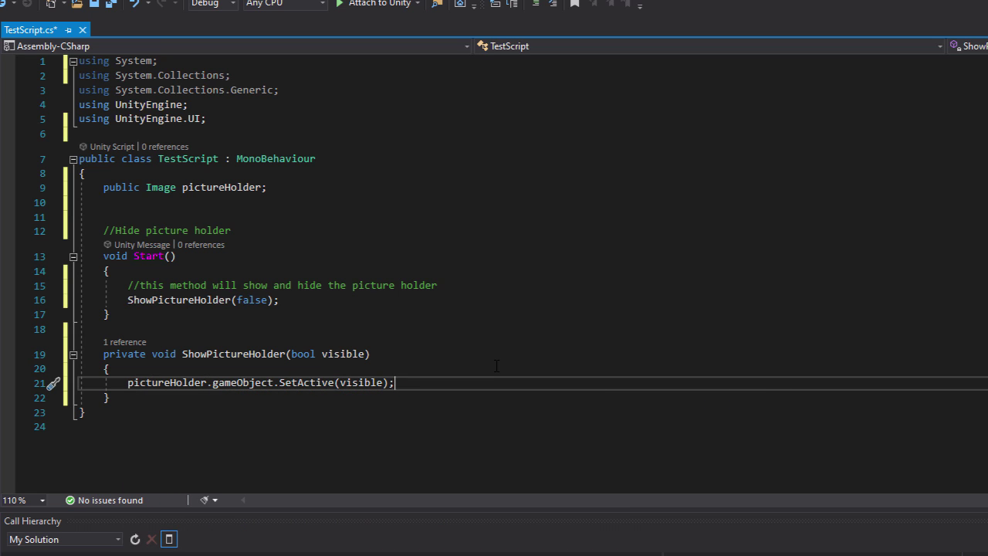
pyautogui.press('Down')
pyautogui.press('Return')
pyautogui.press('Return')
pyautogui.scroll(-5, 504, 355)
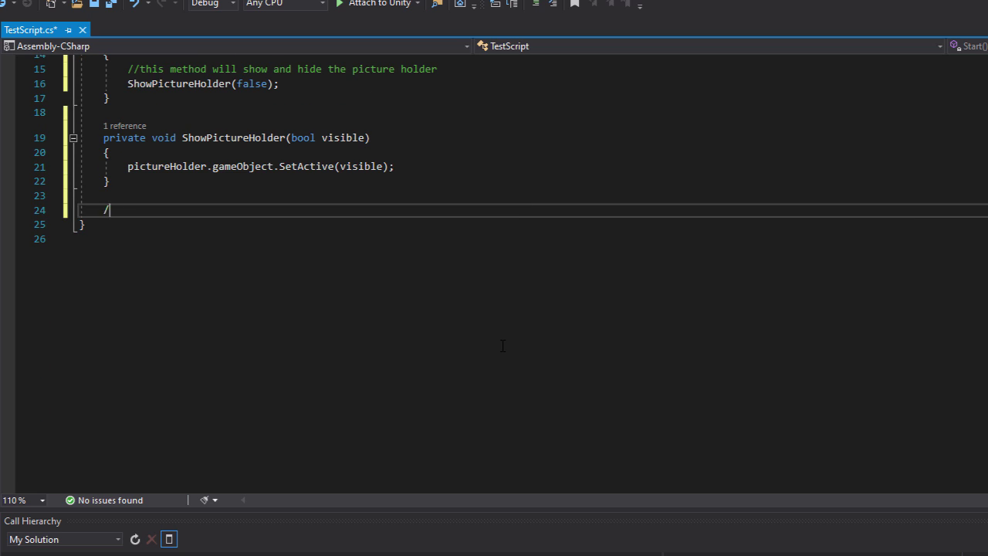
# - Finish the screenshot comment and add an empty public void TakeScreenshot() method
pyautogui.write('ee')
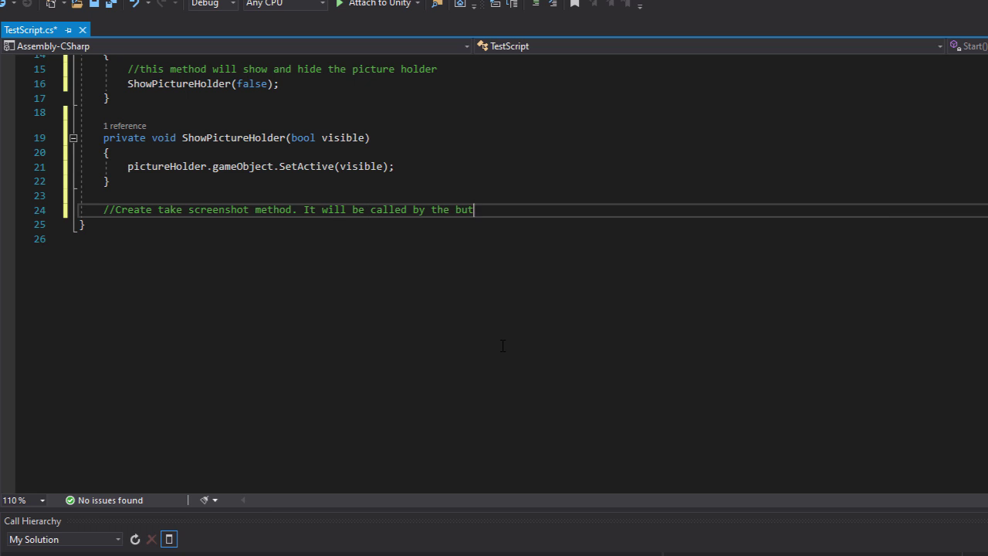
pyautogui.write('ton')
pyautogui.press('Return')
pyautogui.write('public void ')
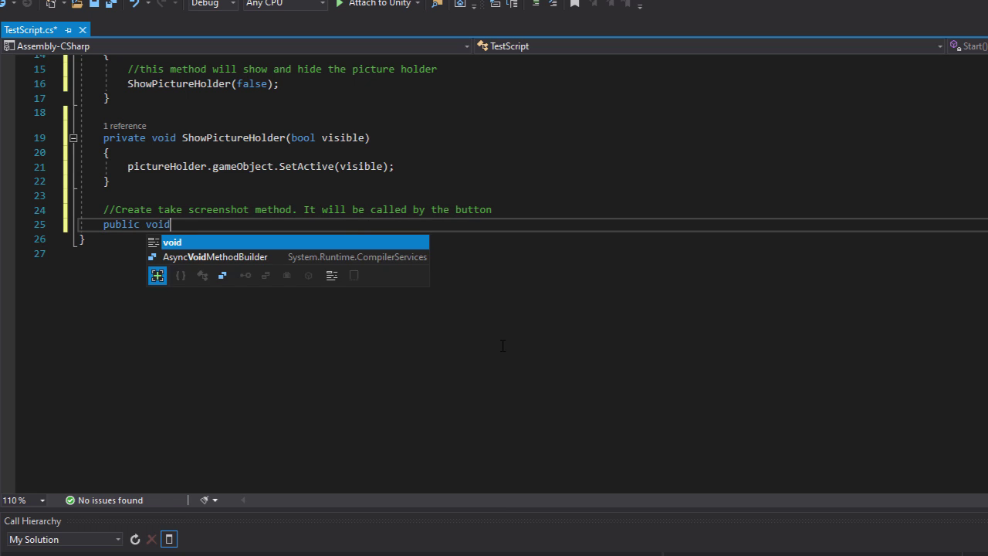
pyautogui.write('TakeScreenshot')
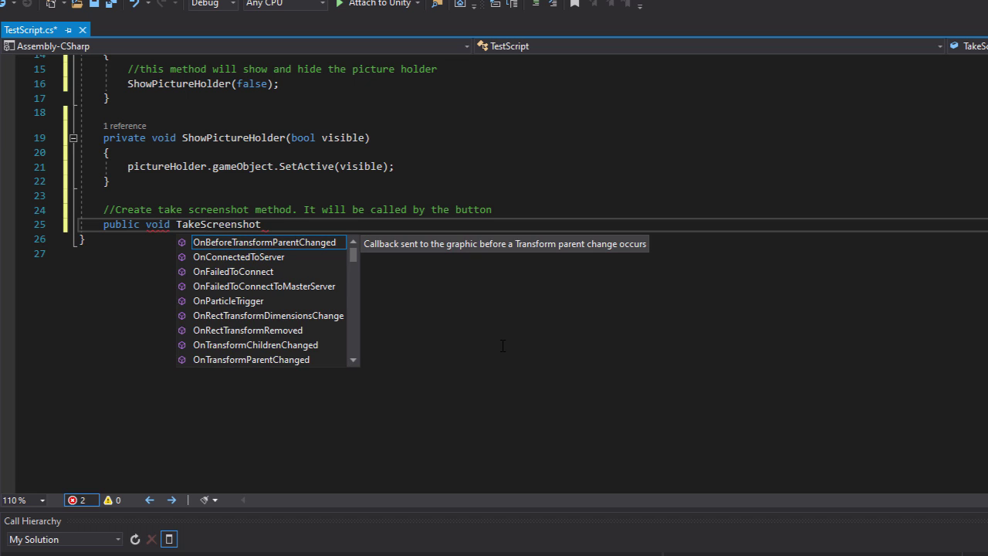
pyautogui.write('()')
pyautogui.press('Return')
pyautogui.write('{')
pyautogui.press('Return')
# - Make TakeScreenshot call GleyShare.Manager.CaptureScreenshot(ScreenshotCaptured) and generate the ScreenshotCaptured stub
pyautogui.write('gley')
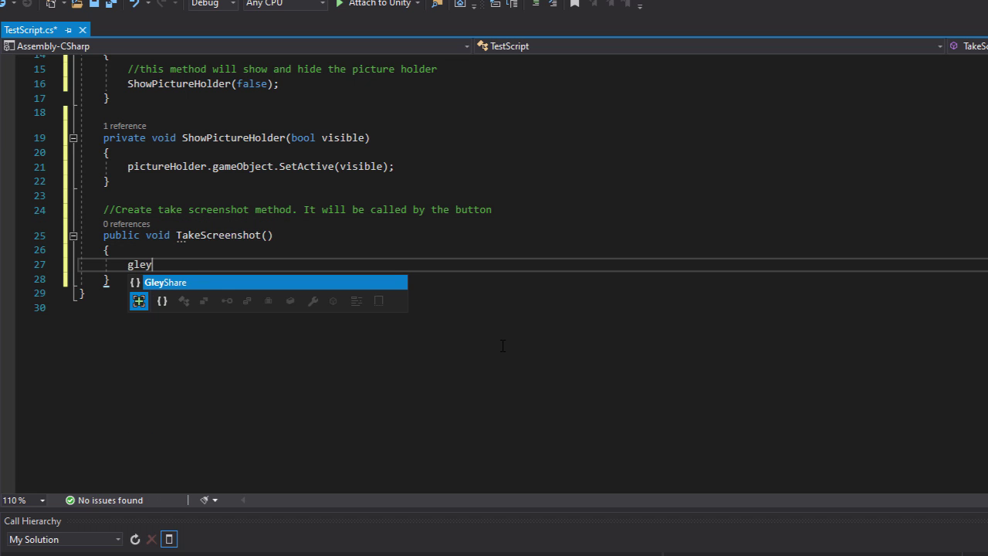
pyautogui.write('.')
pyautogui.press('Tab')
pyautogui.write('.')
pyautogui.press('Tab')
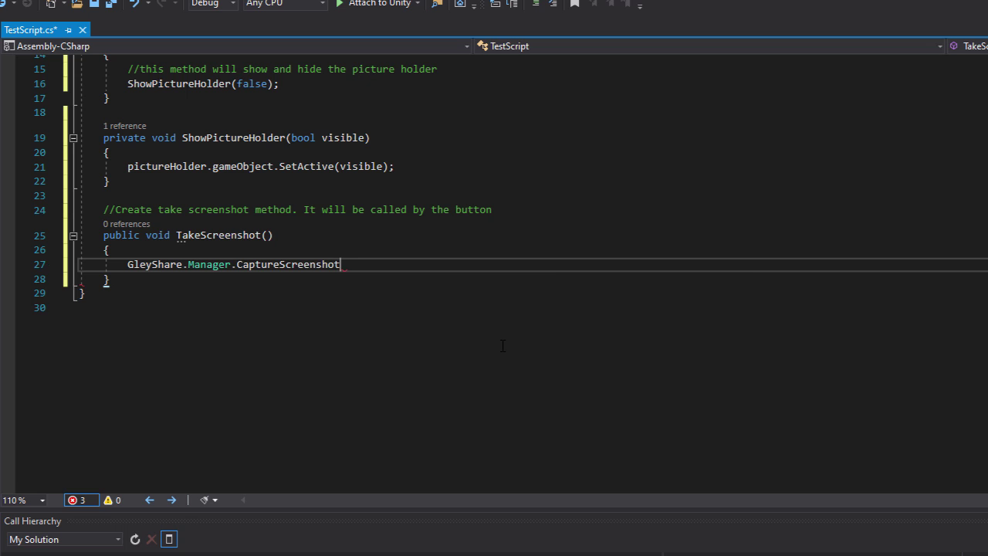
pyautogui.write('(Screen')
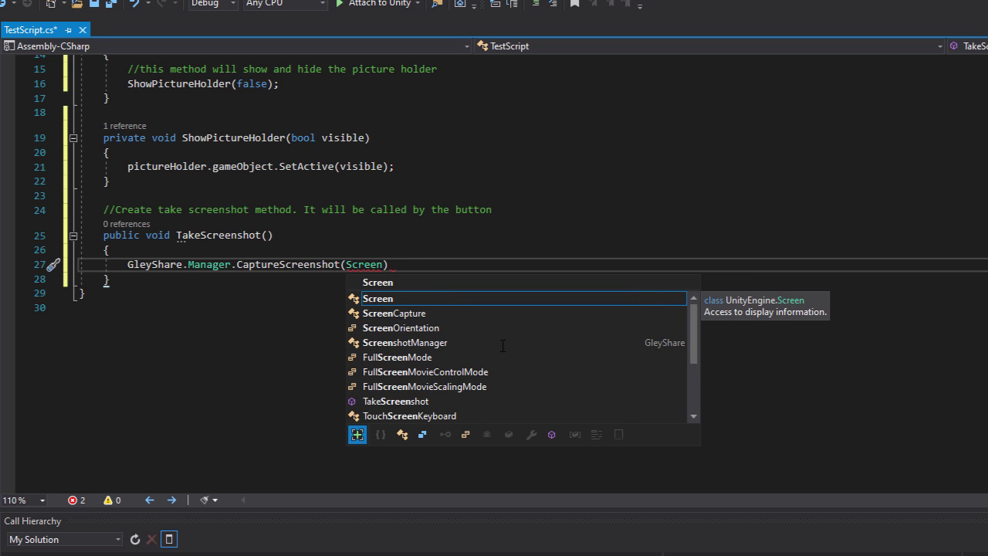
pyautogui.write('shotCaptured);')
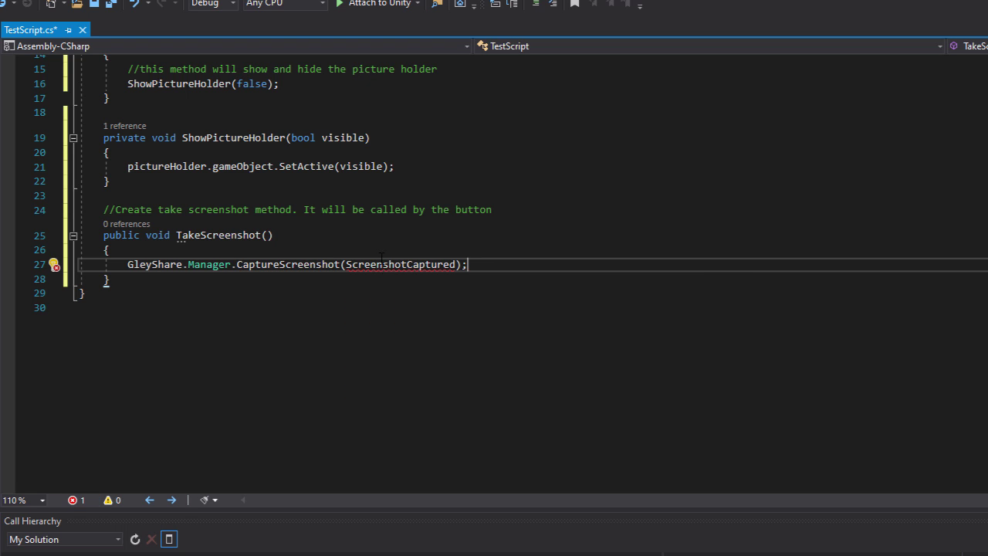
pyautogui.click(54, 265)
pyautogui.click(115, 285)
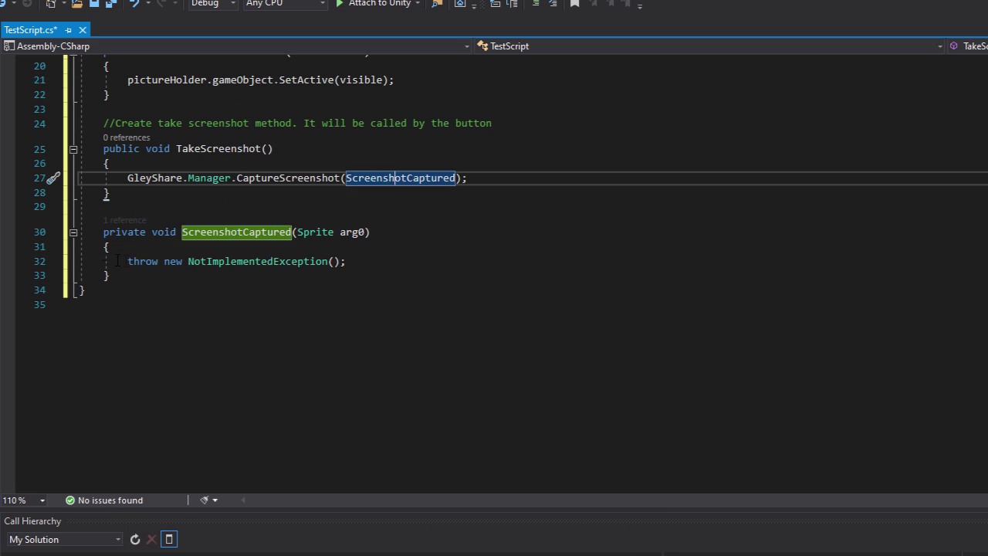
# - Remove the NotImplementedException line and rename ScreenshotCaptured's arg0 parameter to sprite
pyautogui.moveTo(117, 260); pyautogui.dragTo(349, 261)
pyautogui.press('BackSpace')
pyautogui.press('Up')
pyautogui.press('Up')
pyautogui.press('Up')
pyautogui.press('Return')
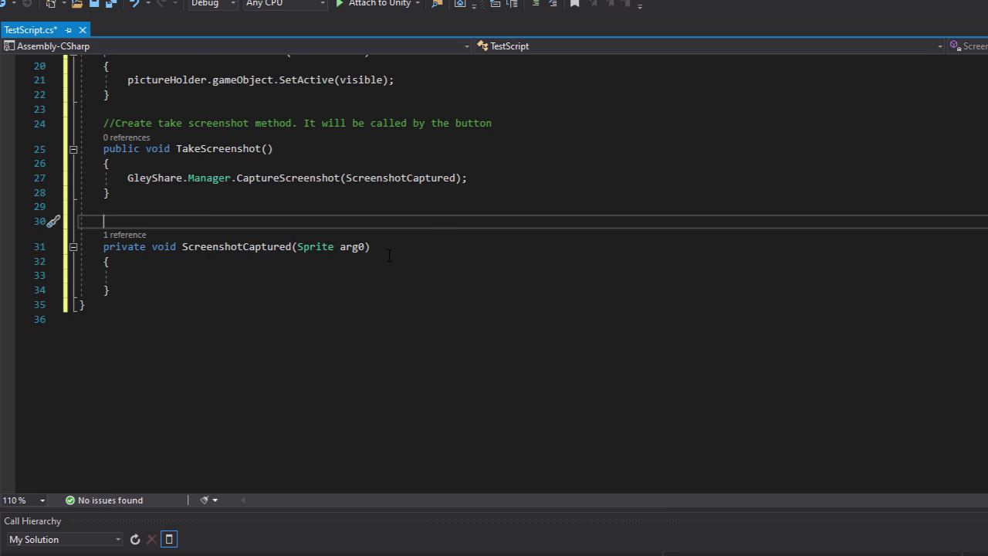
pyautogui.doubleClick(352, 246)
pyautogui.write('sprite')
pyautogui.press('Up')
# - Add a comment and an if(sprite!=null) block inside ScreenshotCaptured, fixing the 'pictur' typo
pyautogui.write('//cal')
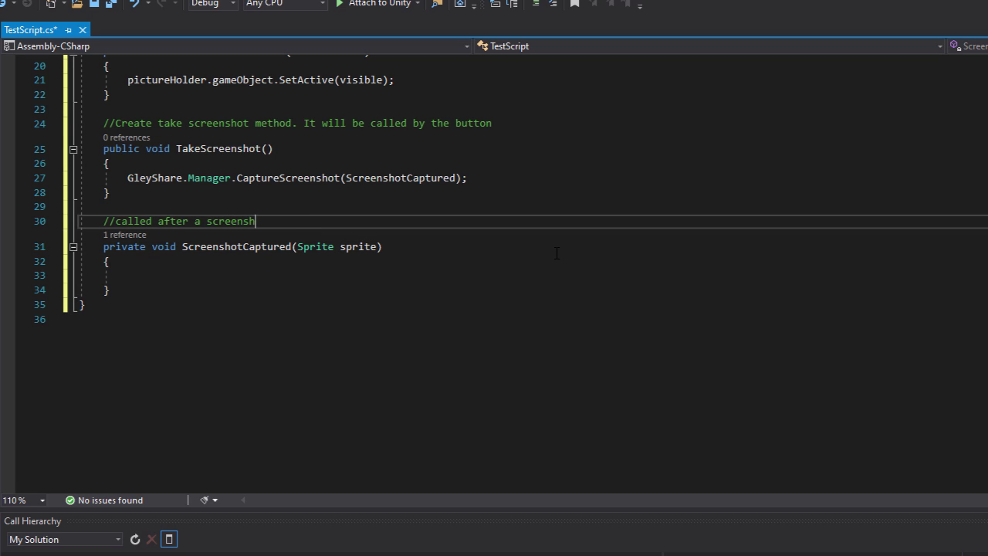
pyautogui.press('Down')
pyautogui.press('Down')
pyautogui.press('Down')
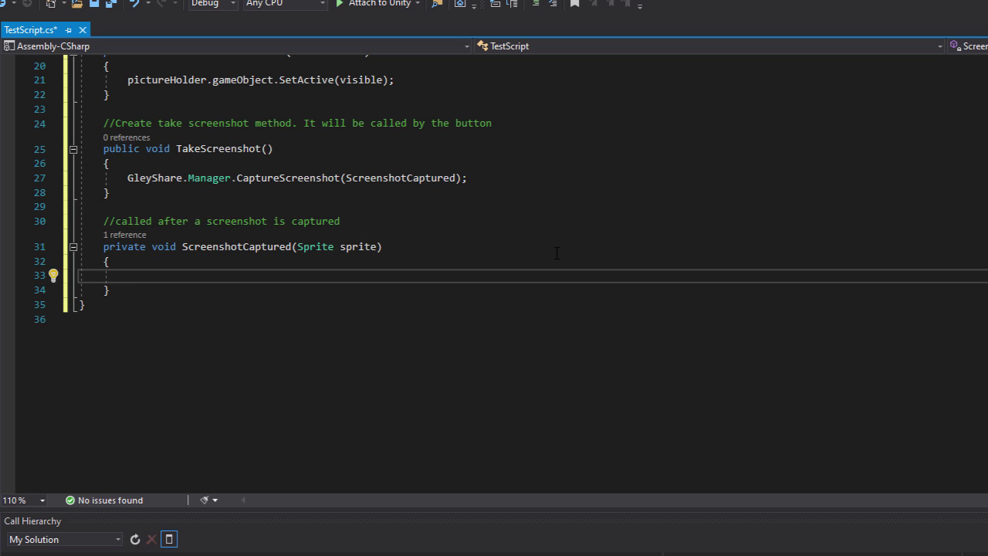
pyautogui.write('if(sprite!=nu')
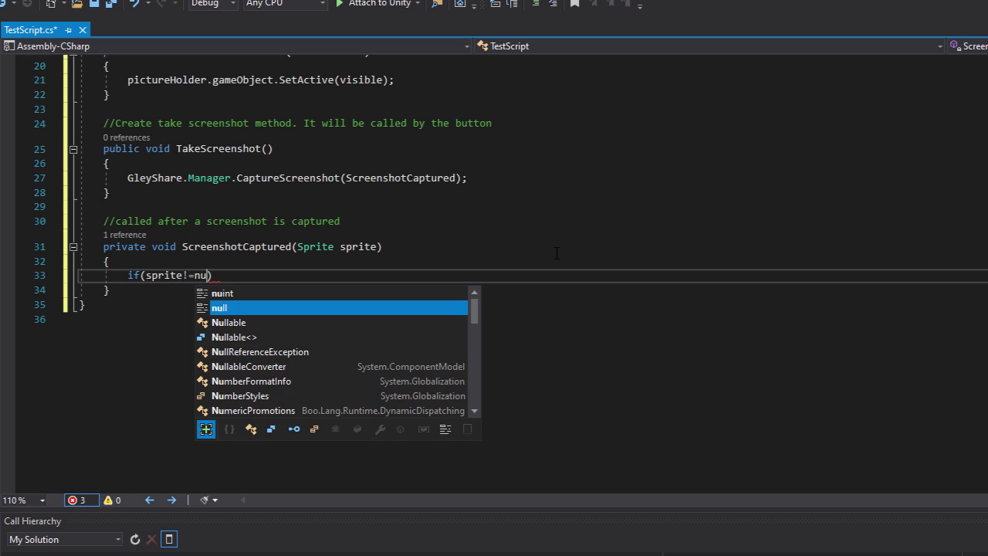
pyautogui.press('Tab')
pyautogui.press('Return')
pyautogui.write('{')
pyautogui.press('Return')
pyautogui.write('//set captured image on pictur holder')
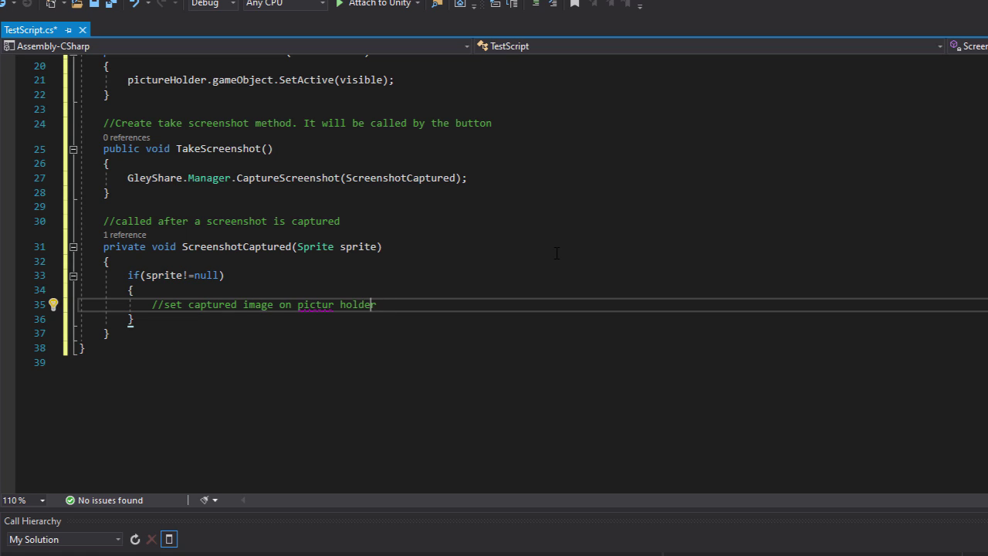
pyautogui.hotkey('ctrl', 'Left')
pyautogui.press('Left')
pyautogui.write('e')
pyautogui.press('Right')
pyautogui.press('Return')
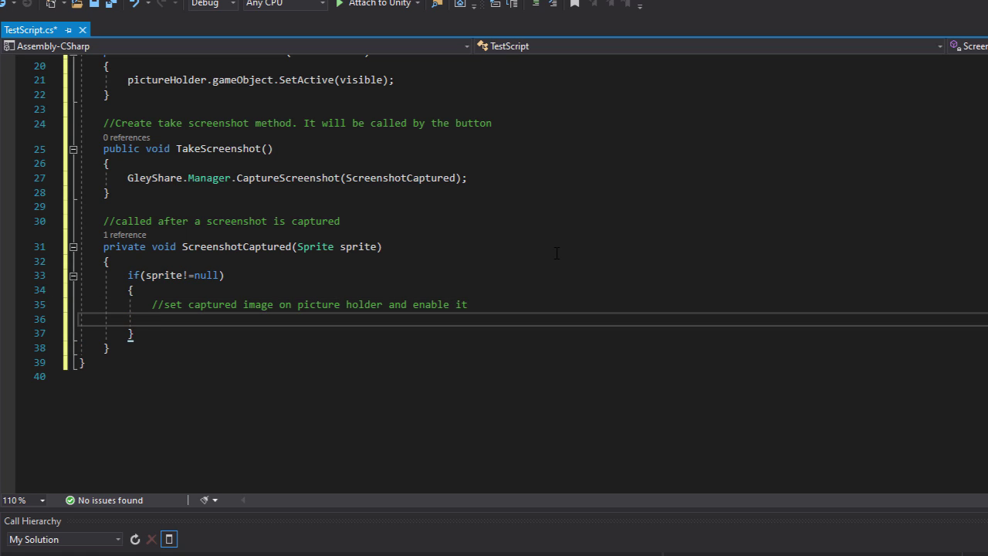
# - Inside the if block, set pictureHolder.sprite = sprite and call ShowPictureHolder(true)
pyautogui.write('pi')
pyautogui.press('Tab')
pyautogui.write('.sp')
pyautogui.press('Tab')
pyautogui.write('= ')
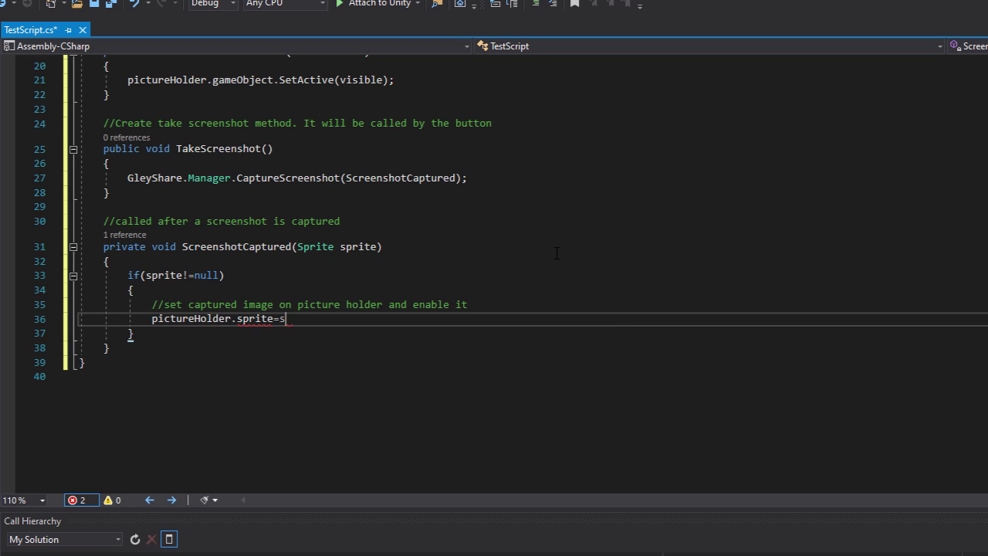
pyautogui.write('sprite;')
pyautogui.press('Return')
pyautogui.write('sho')
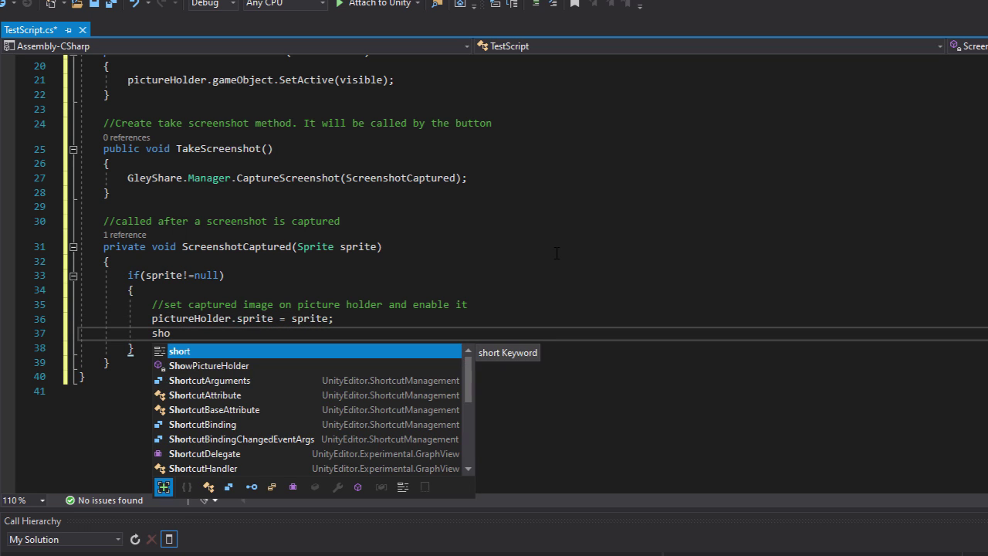
pyautogui.write('(true')
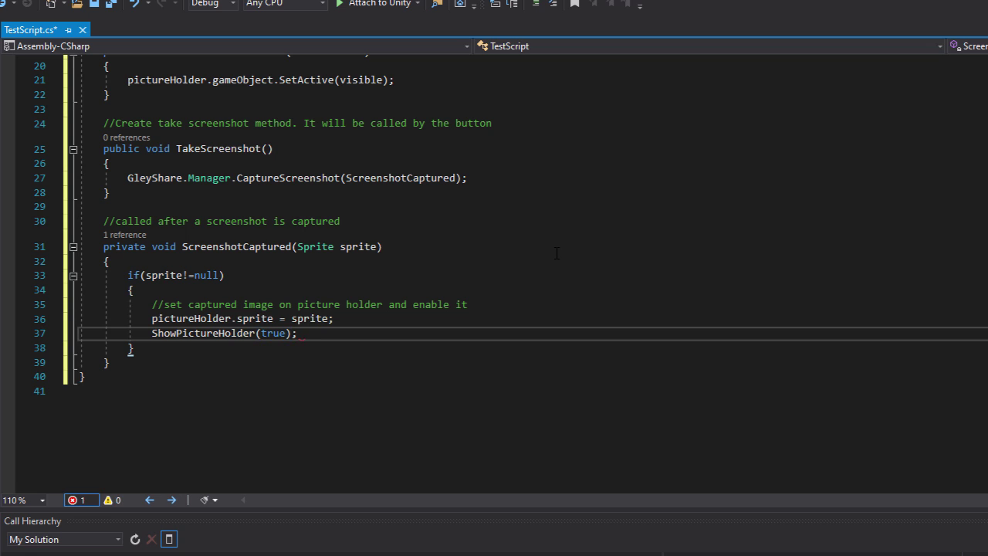
pyautogui.write(';')
pyautogui.press('Down')
pyautogui.press('Down')
pyautogui.press('Return')
pyautogui.press('Return')
pyautogui.scroll(-4, 540, 248)
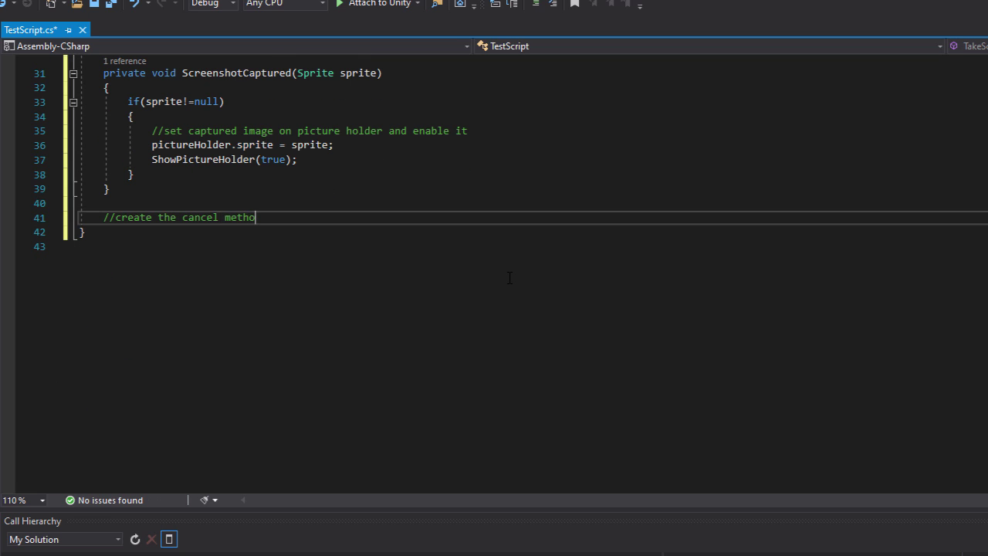
# - Add a public Cancel() method that calls ShowPictureHolder(false)
pyautogui.write('d')
pyautogui.press('Return')
pyautogui.write('public ')
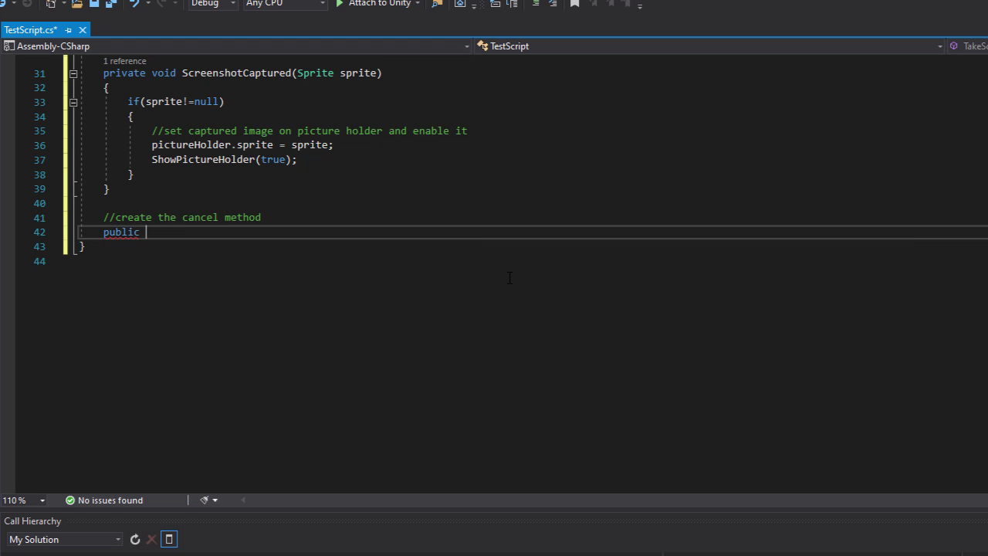
pyautogui.write('void Cancel()')
pyautogui.press('Return')
pyautogui.write('{')
pyautogui.press('Return')
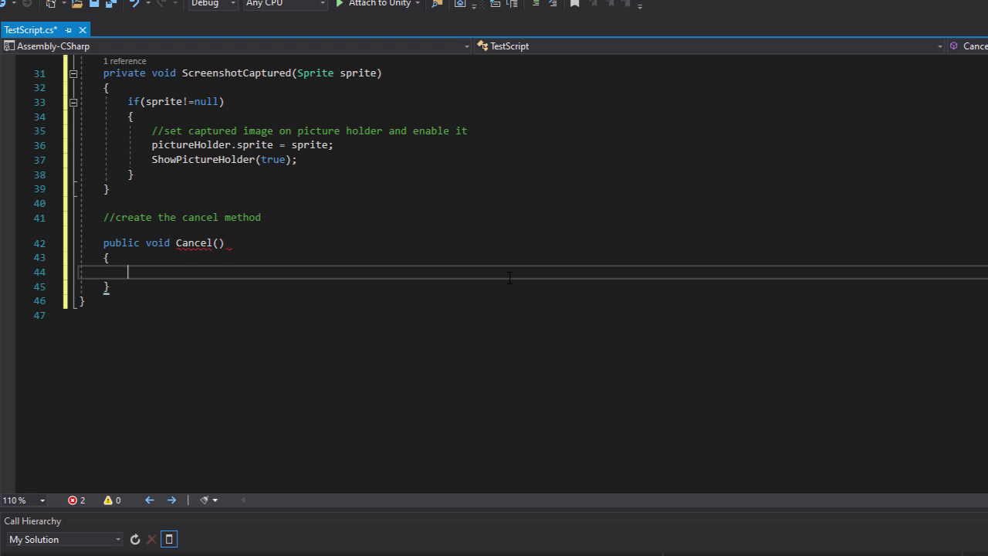
pyautogui.write('showP(false')
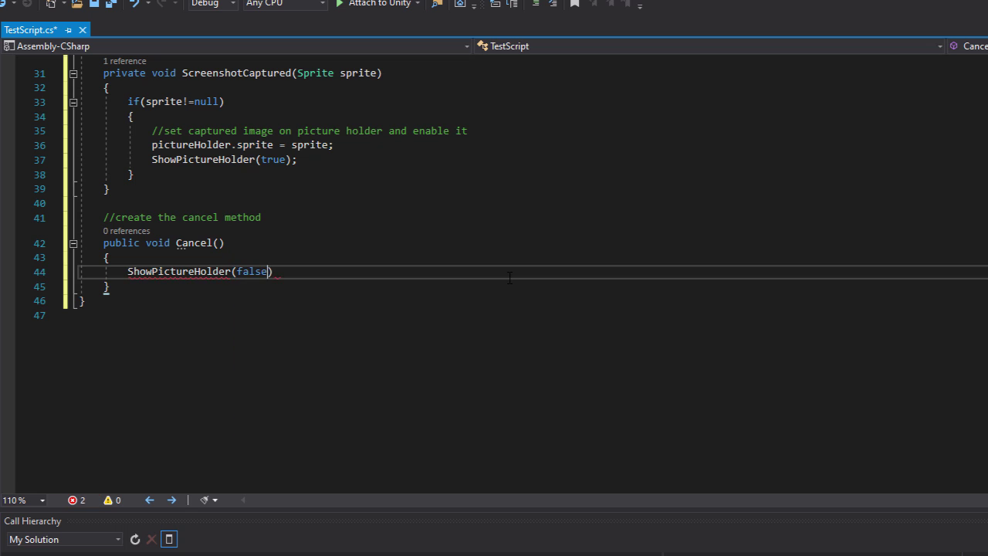
pyautogui.write(';')
pyautogui.press('Down')
pyautogui.press('Return')
pyautogui.press('Return')
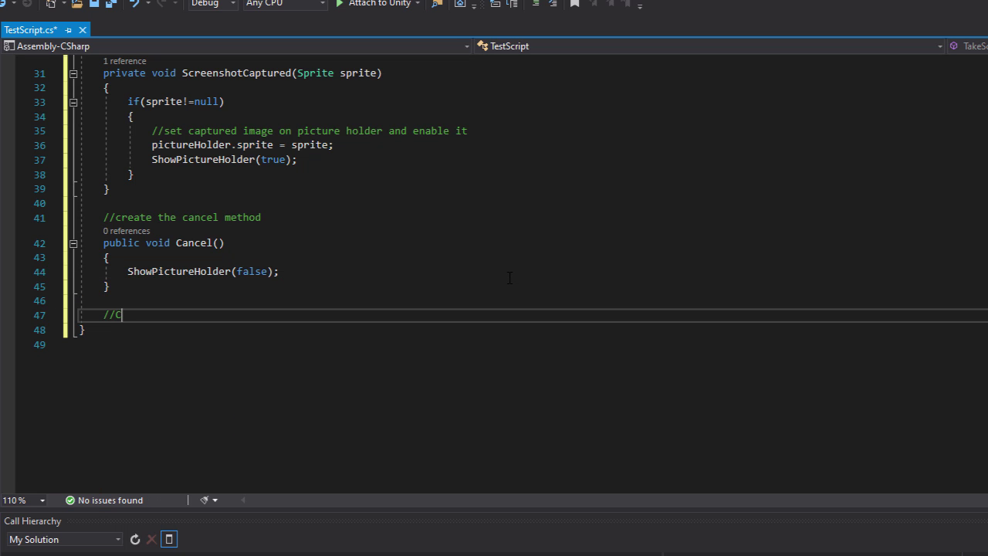
# - Add a public Share() method calling GleyShare.Manager.SharePicture() and save TestScript.cs
pyautogui.write('d')
pyautogui.press('Return')
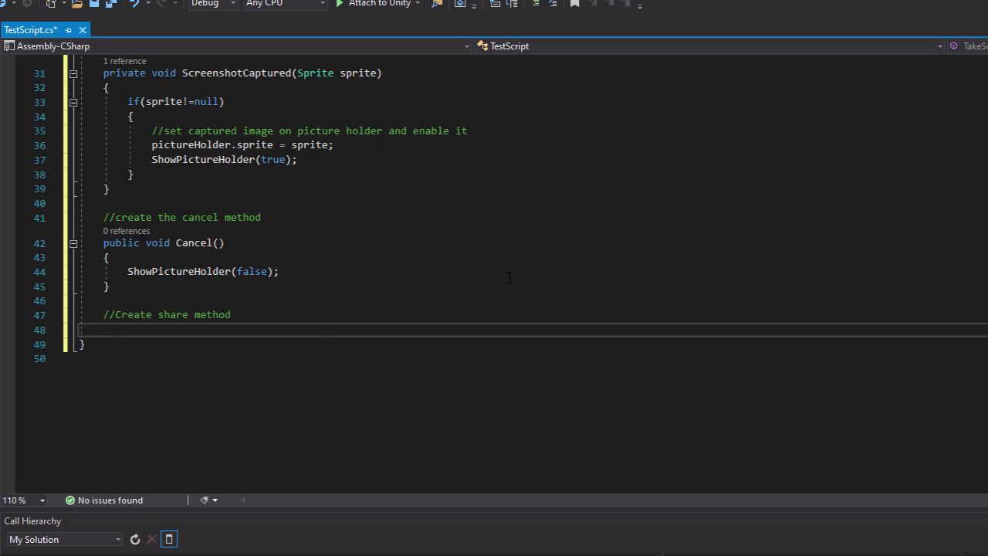
pyautogui.write('public void Share()')
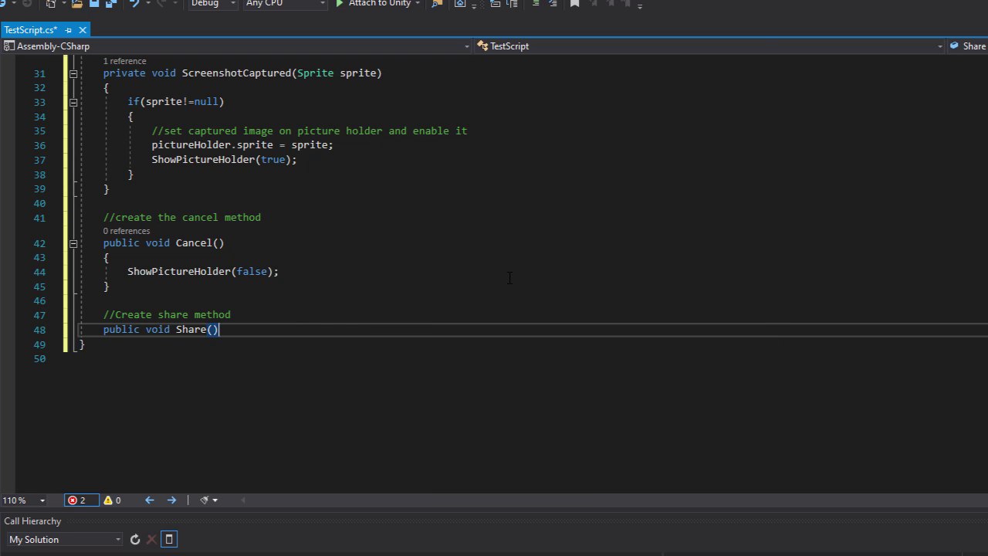
pyautogui.press('Return')
pyautogui.write('{')
pyautogui.press('Return')
pyautogui.write('gley.')
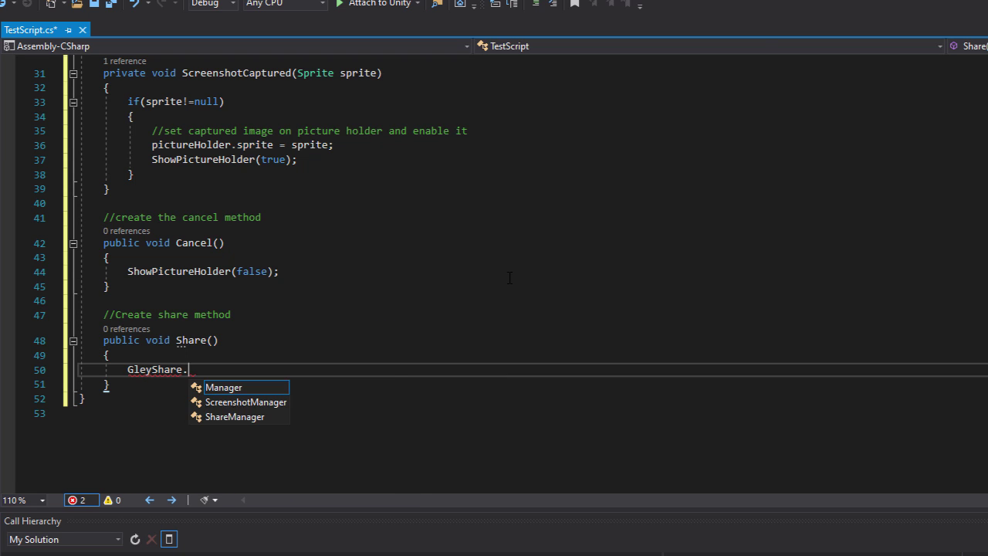
pyautogui.press('Tab')
pyautogui.write('.SharePicture()')
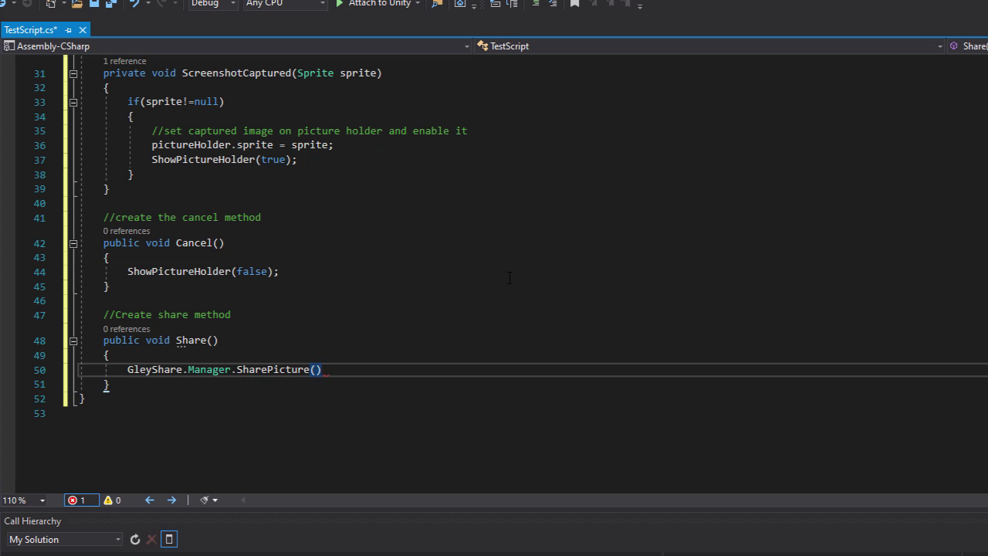
pyautogui.write(';')
pyautogui.hotkey('ctrl', 's')
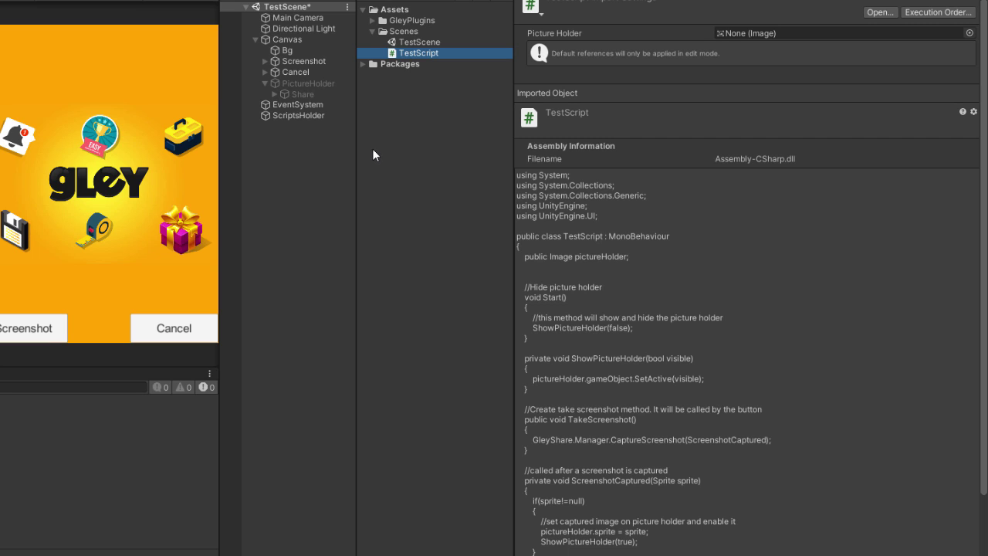
# - Attach TestScript to ScriptsHolder and assign PictureHolder to its Picture Holder field
pyautogui.click(318, 115)
pyautogui.moveTo(427, 54); pyautogui.dragTo(604, 133)
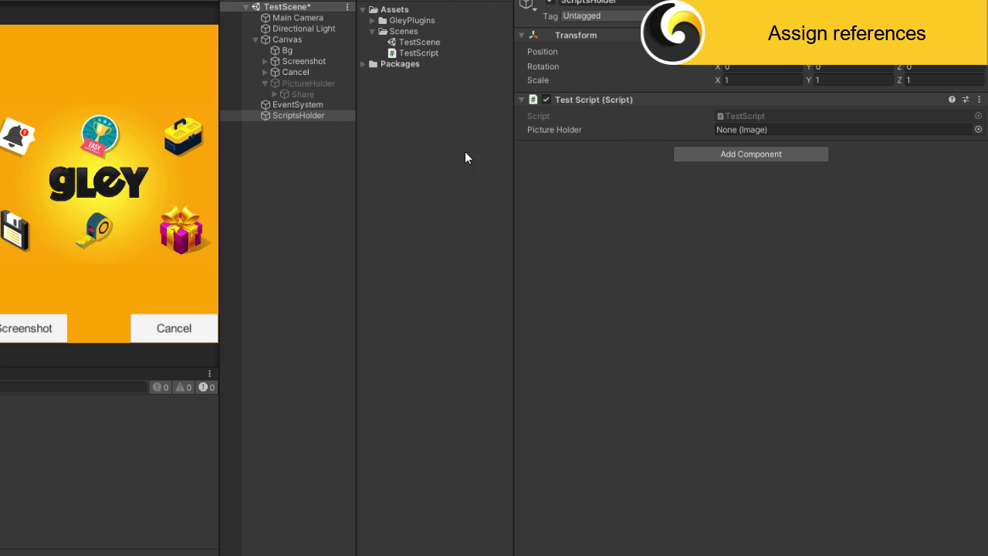
pyautogui.moveTo(325, 84); pyautogui.dragTo(754, 132)
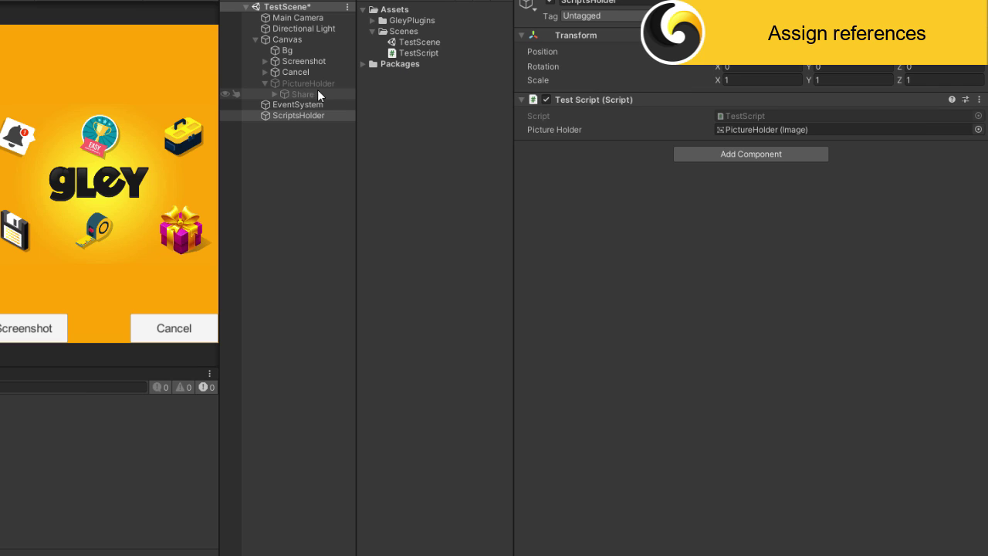
# - Give the Screenshot button an On Click entry calling TestScript.TakeScreenshot on ScriptsHolder
pyautogui.click(298, 61)
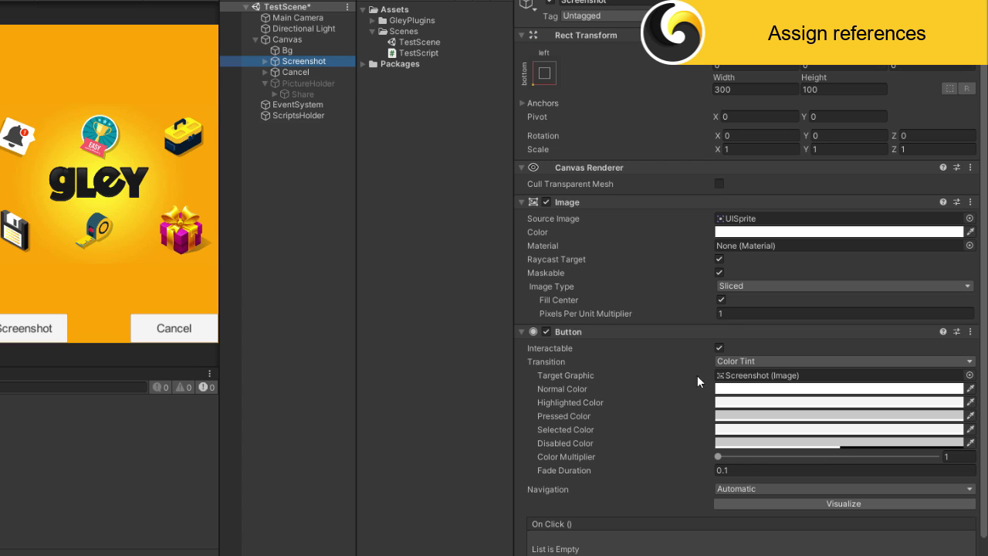
pyautogui.scroll(-3, 697, 375)
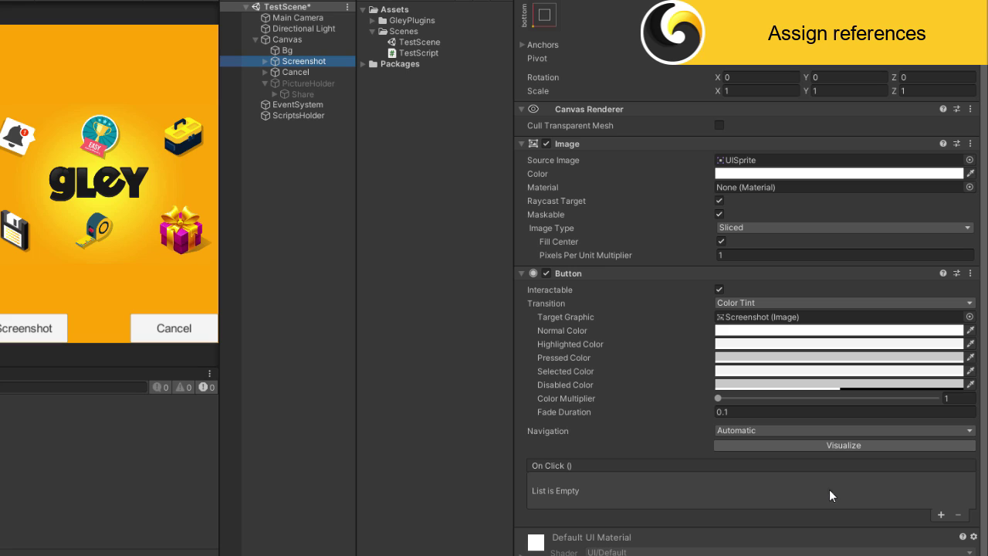
pyautogui.click(942, 515)
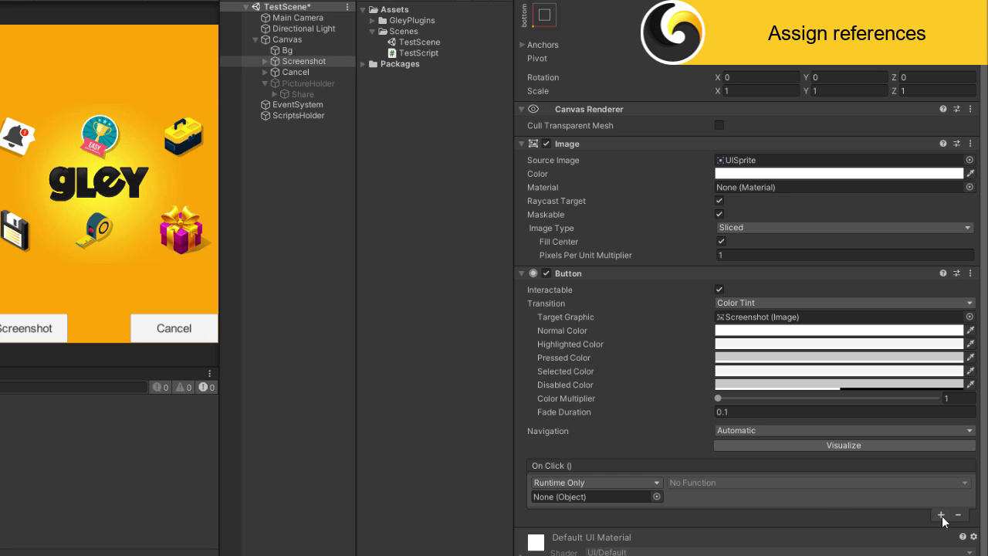
pyautogui.moveTo(295, 116); pyautogui.dragTo(586, 496)
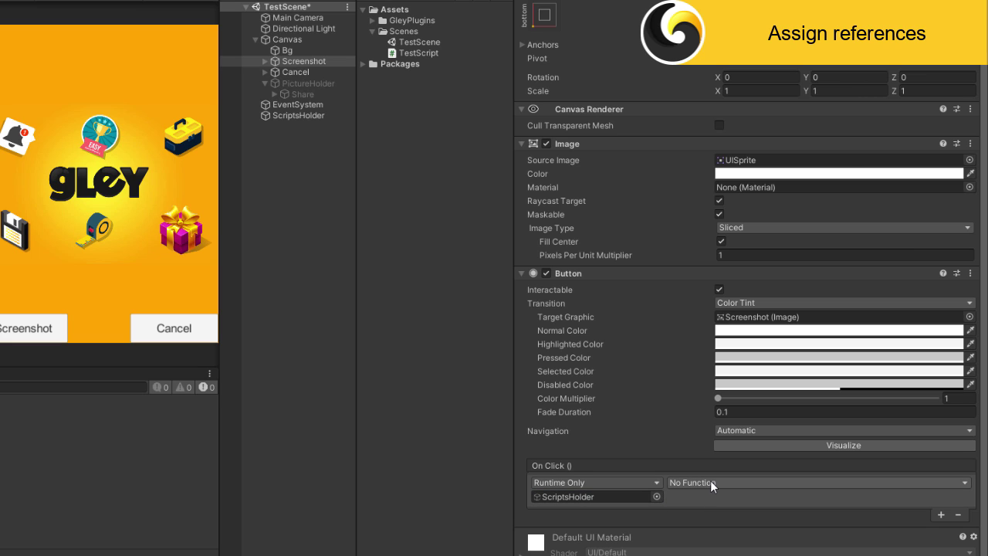
pyautogui.click(710, 482)
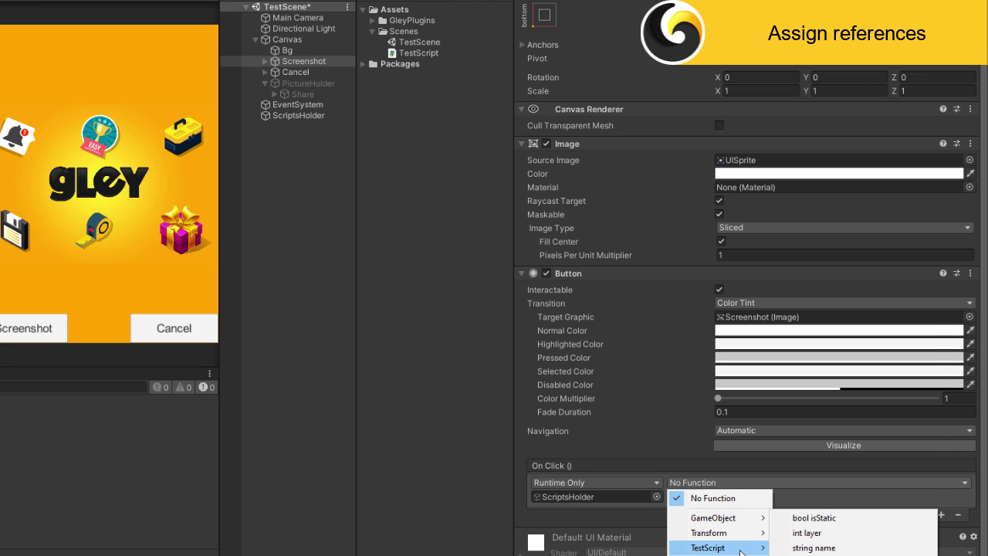
pyautogui.moveTo(714, 547)
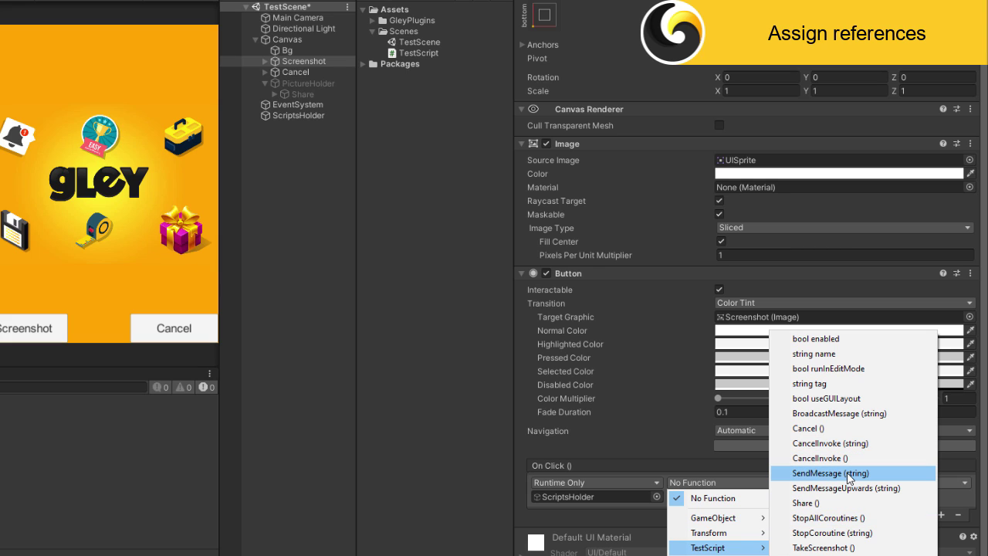
pyautogui.click(848, 544)
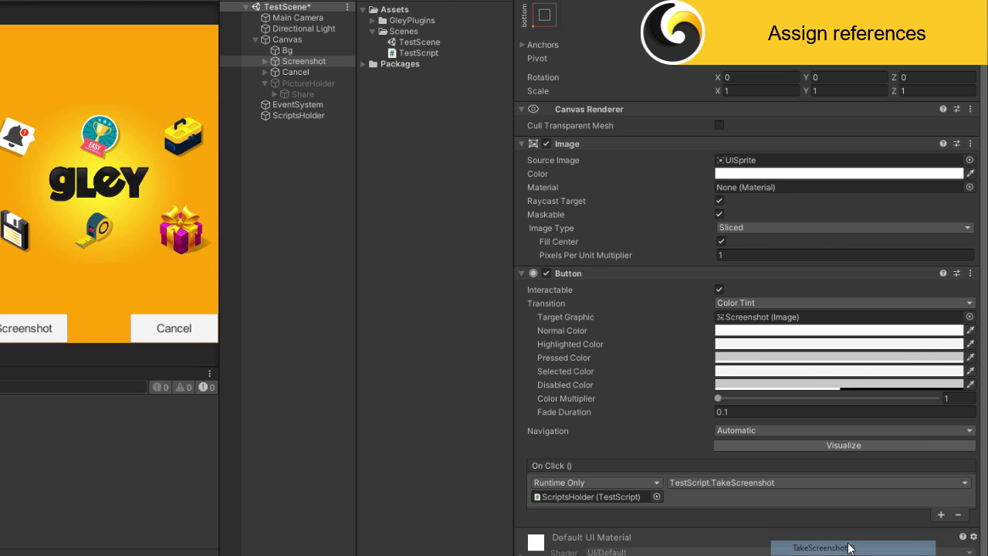
pyautogui.click(310, 72)
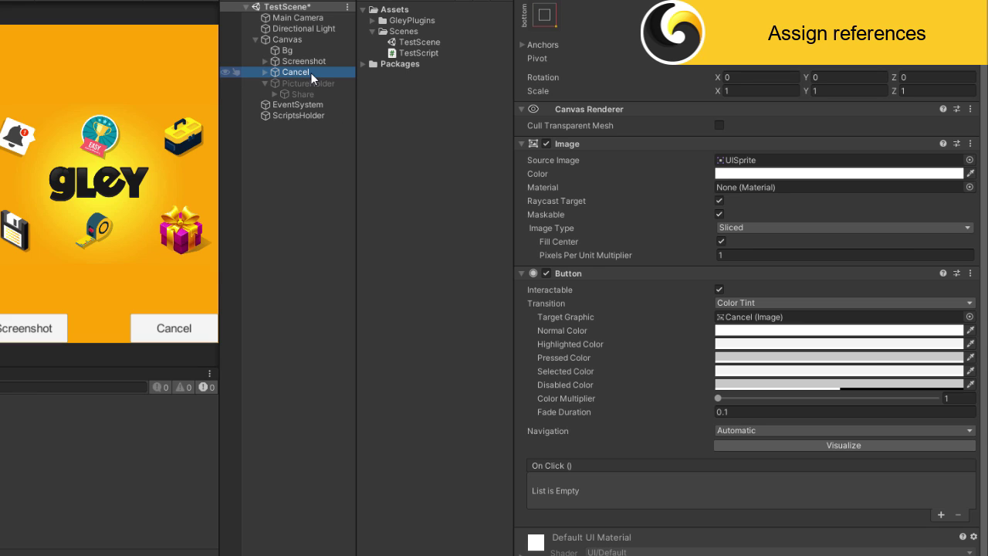
# - Add an On Click entry on the Cancel button calling TestScript.Cancel on ScriptsHolder
pyautogui.click(940, 515)
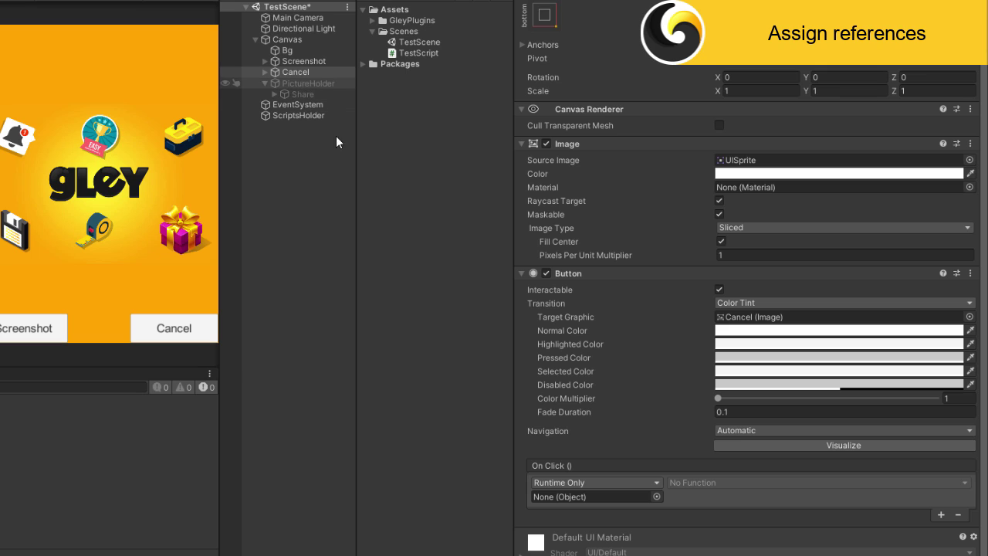
pyautogui.moveTo(298, 115); pyautogui.dragTo(593, 496)
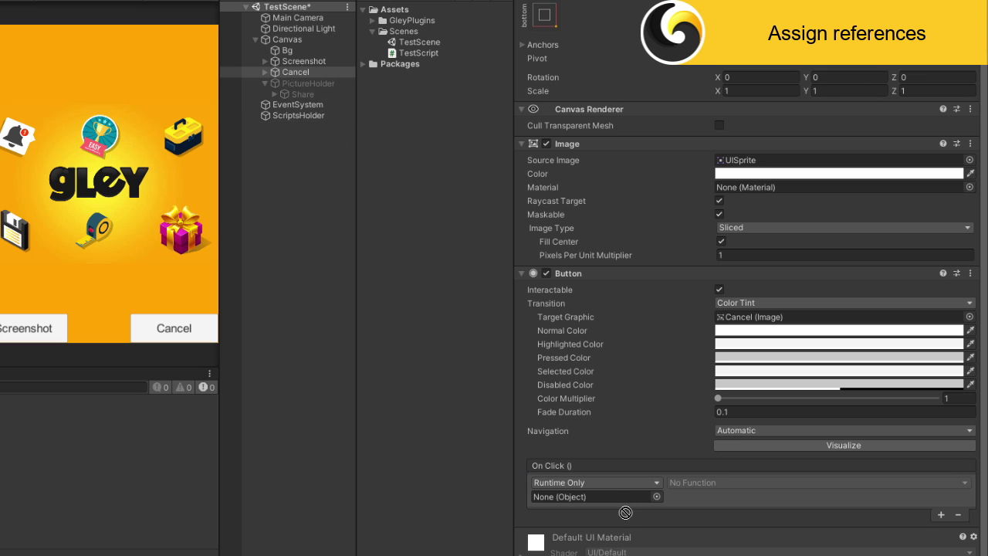
pyautogui.click(688, 481)
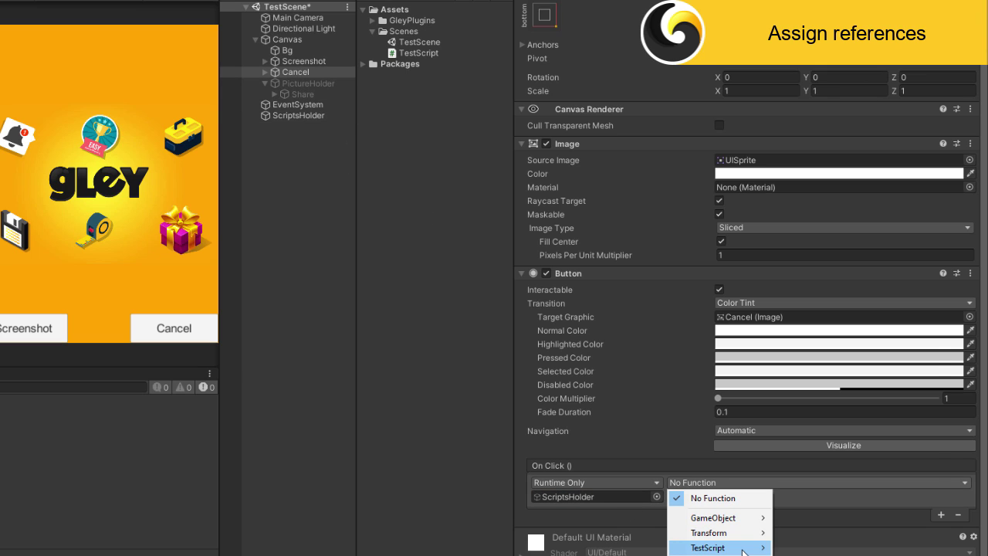
pyautogui.moveTo(707, 547)
pyautogui.click(835, 427)
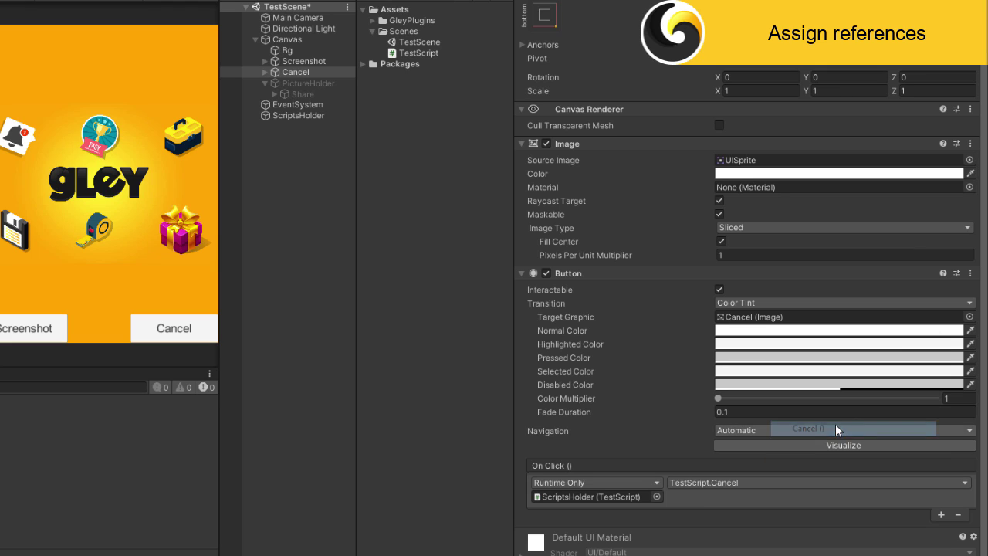
# - Re-enable PictureHolder and make the Share button's On Click call TestScript.Share on ScriptsHolder
pyautogui.click(301, 83)
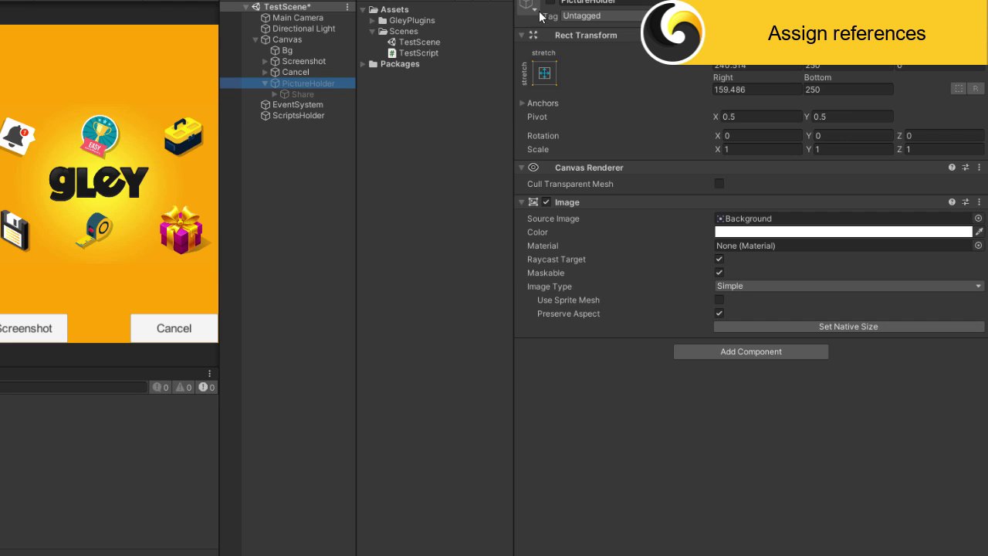
pyautogui.click(549, 2)
pyautogui.click(301, 94)
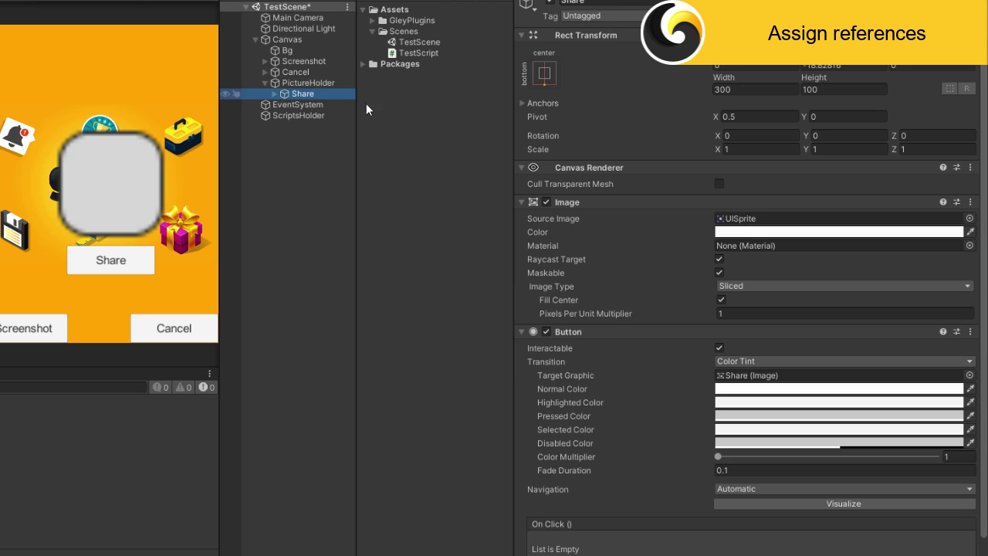
pyautogui.scroll(-2, 669, 376)
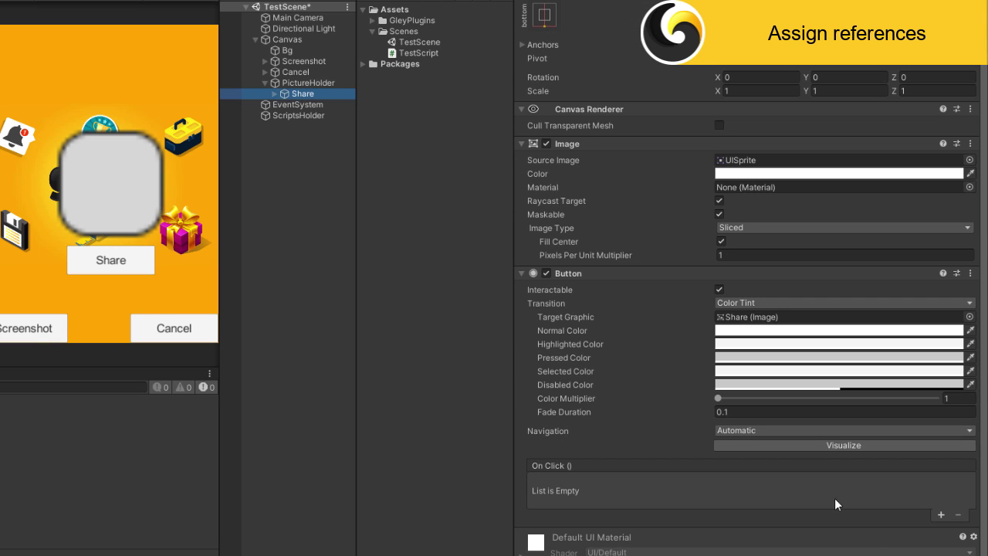
pyautogui.click(941, 514)
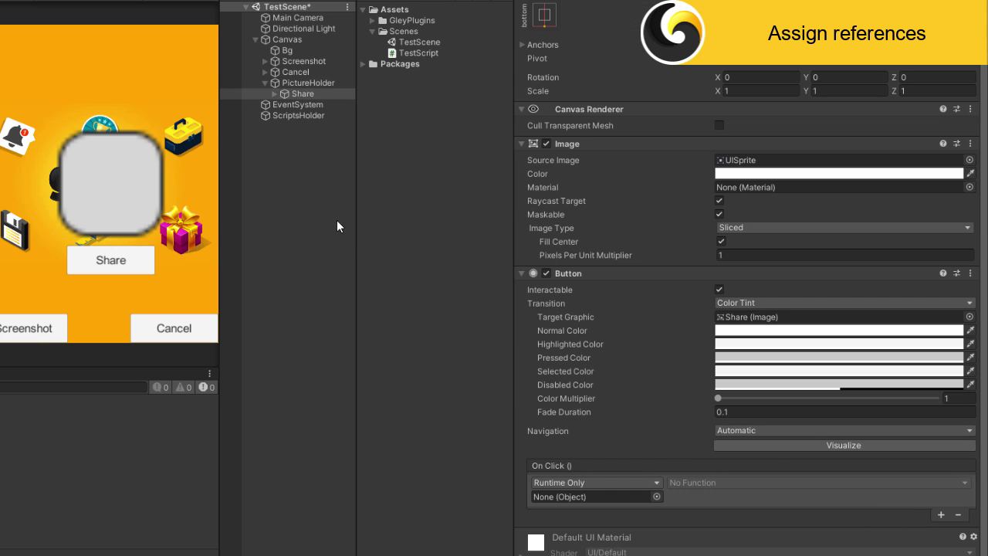
pyautogui.moveTo(296, 117); pyautogui.dragTo(590, 495)
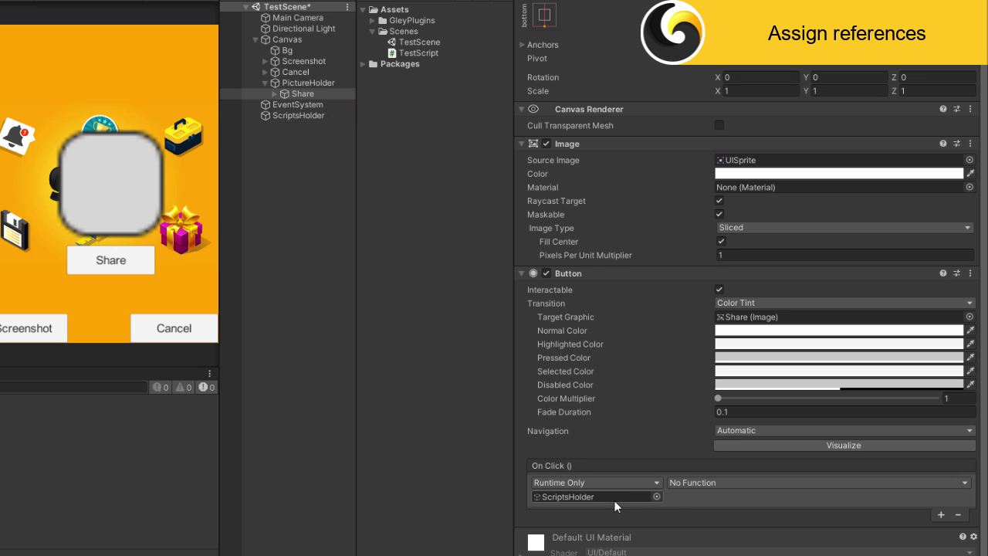
pyautogui.click(727, 483)
pyautogui.moveTo(726, 547)
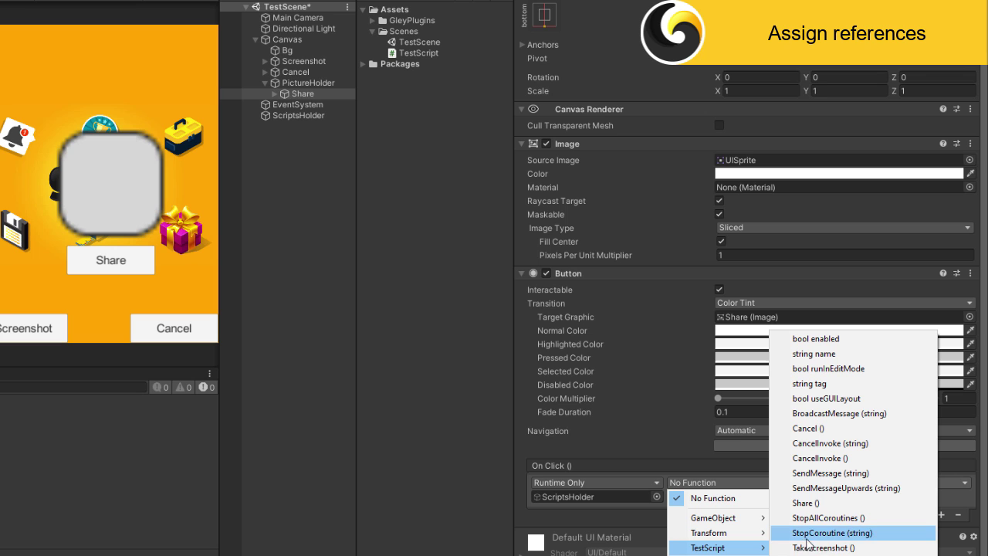
pyautogui.click(833, 502)
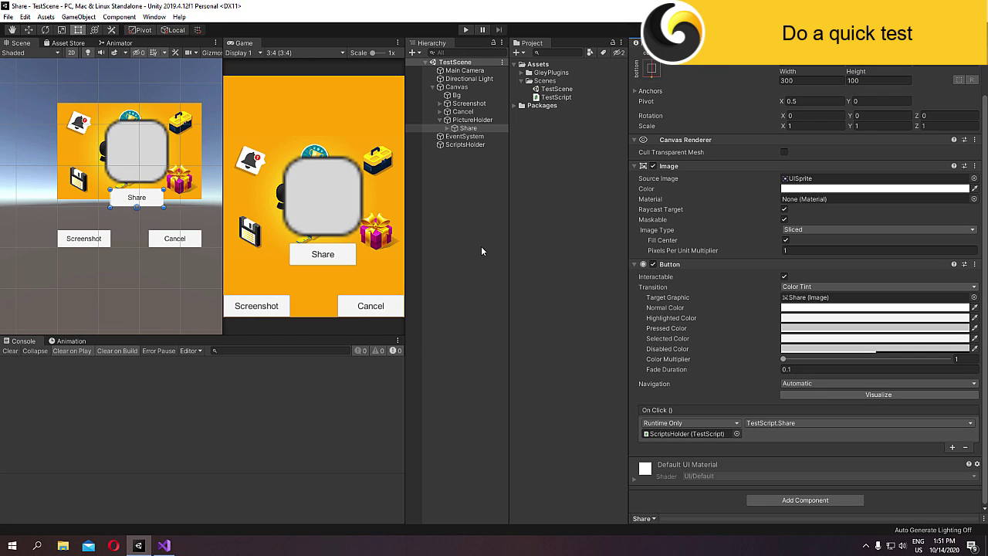
# - Play-test the scene by taking a screenshot, then open the Gley Share settings window
pyautogui.click(465, 30)
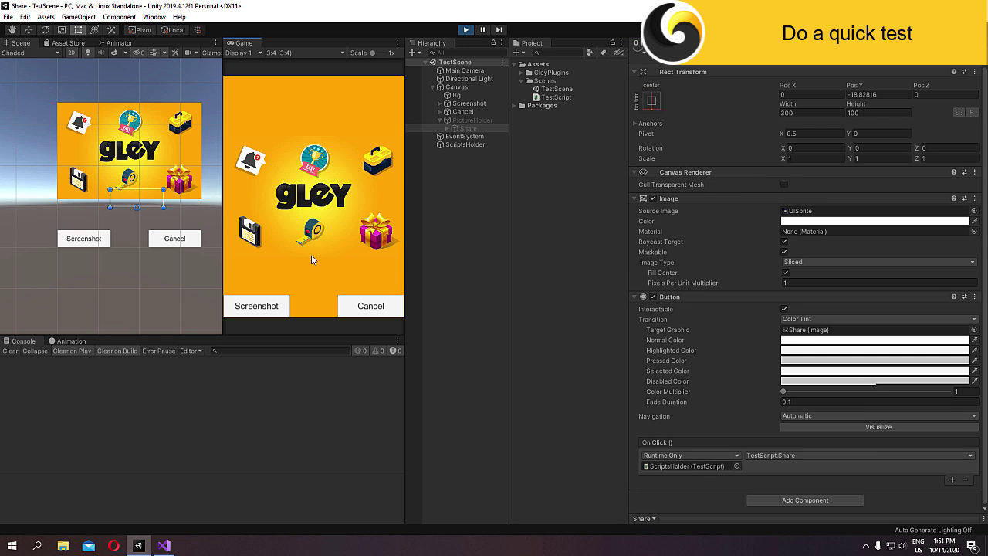
pyautogui.click(275, 307)
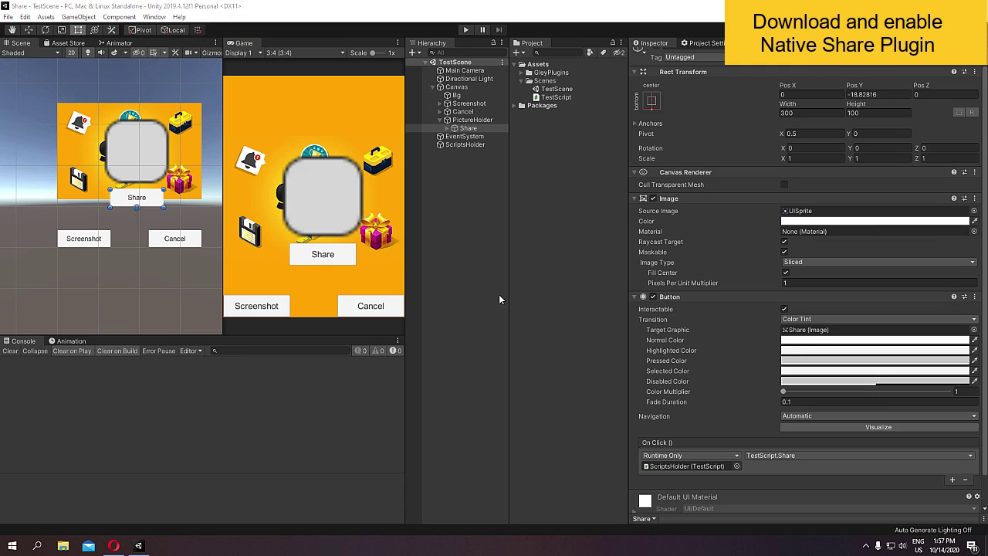
pyautogui.click(156, 19)
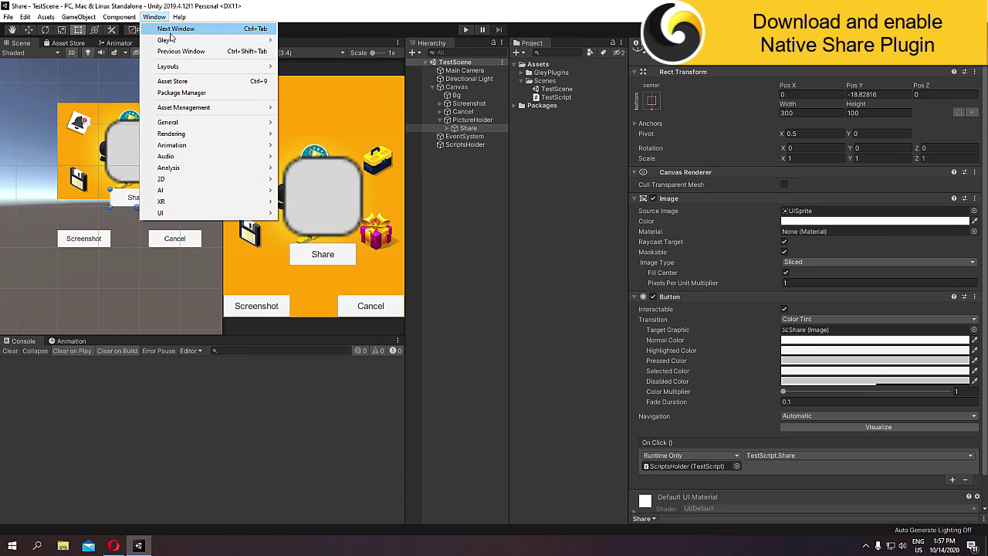
pyautogui.moveTo(268, 42)
pyautogui.click(324, 55)
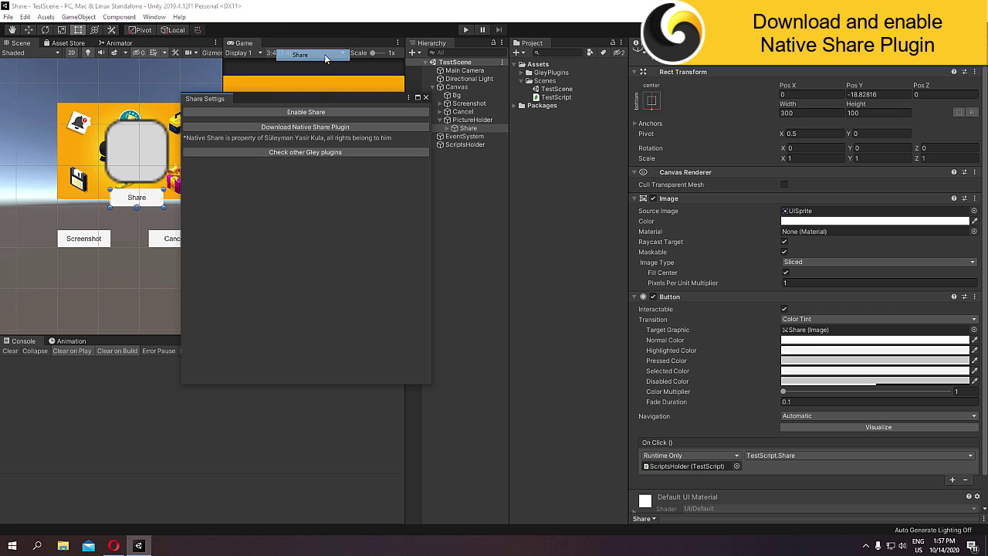
# - Send the Native Share for Android & iOS asset from the store page to the Unity editor
pyautogui.click(303, 128)
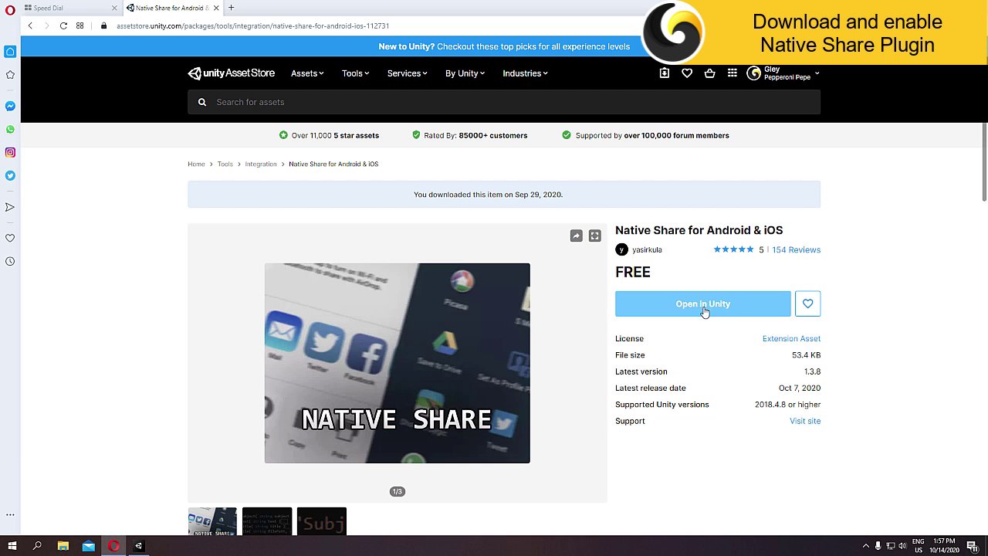
pyautogui.click(703, 308)
pyautogui.click(565, 94)
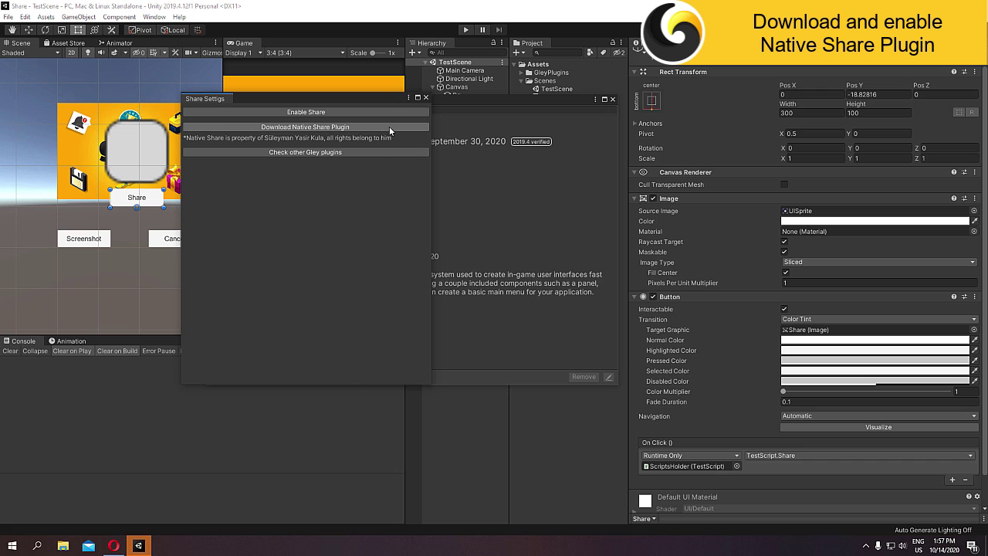
# - Download Native Share 1.3.8 in Package Manager and import all its files
pyautogui.click(425, 98)
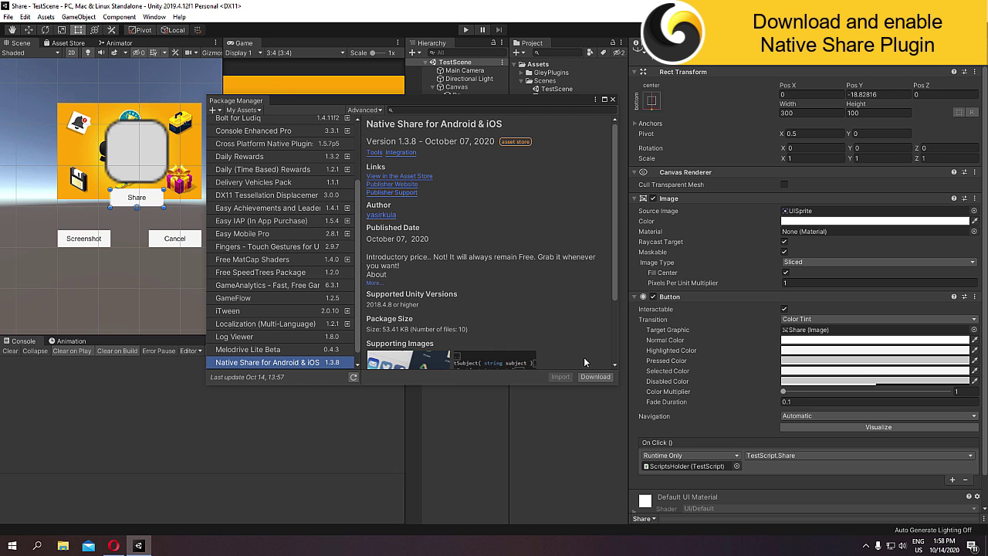
pyautogui.click(598, 377)
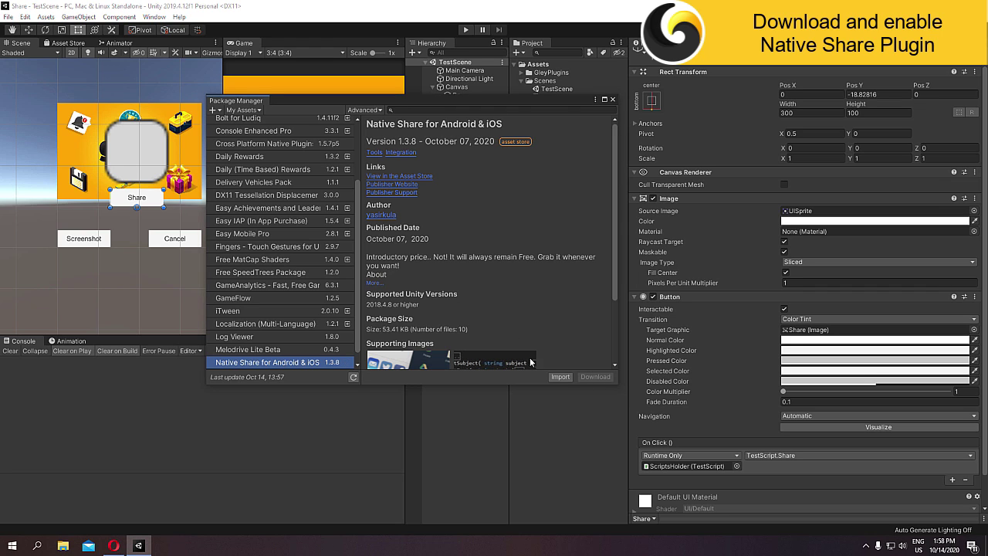
pyautogui.click(561, 377)
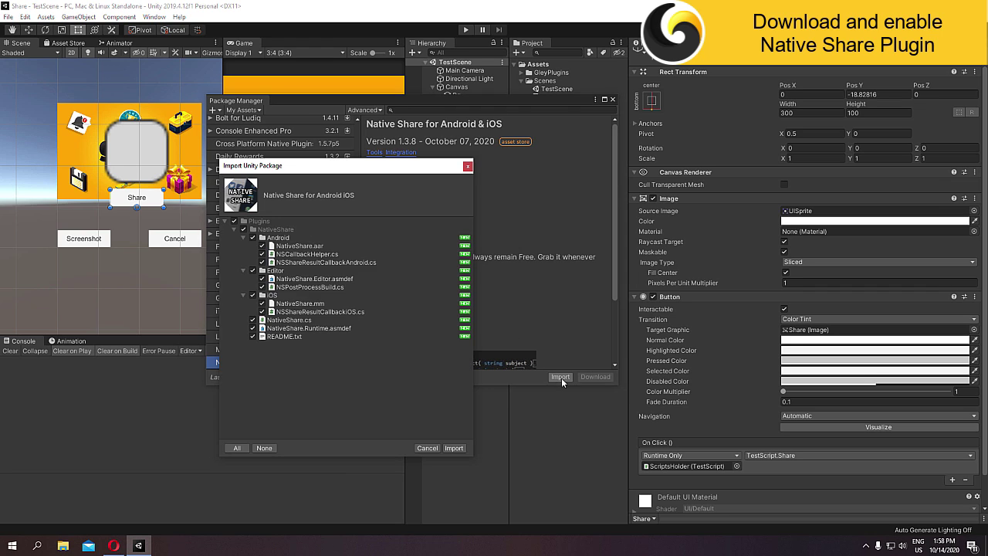
pyautogui.click(454, 447)
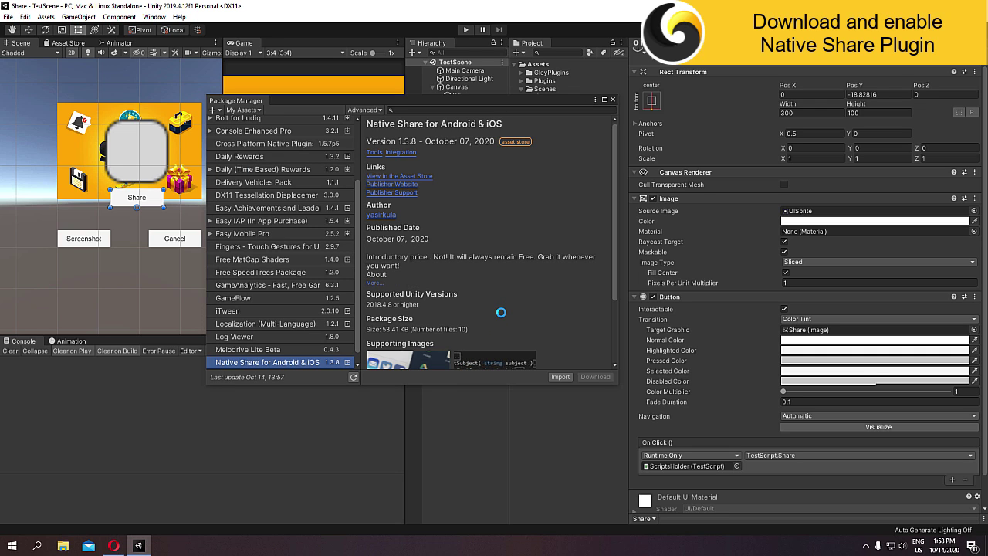
# - Close Package Manager and reopen the Gley Share settings window
pyautogui.click(610, 99)
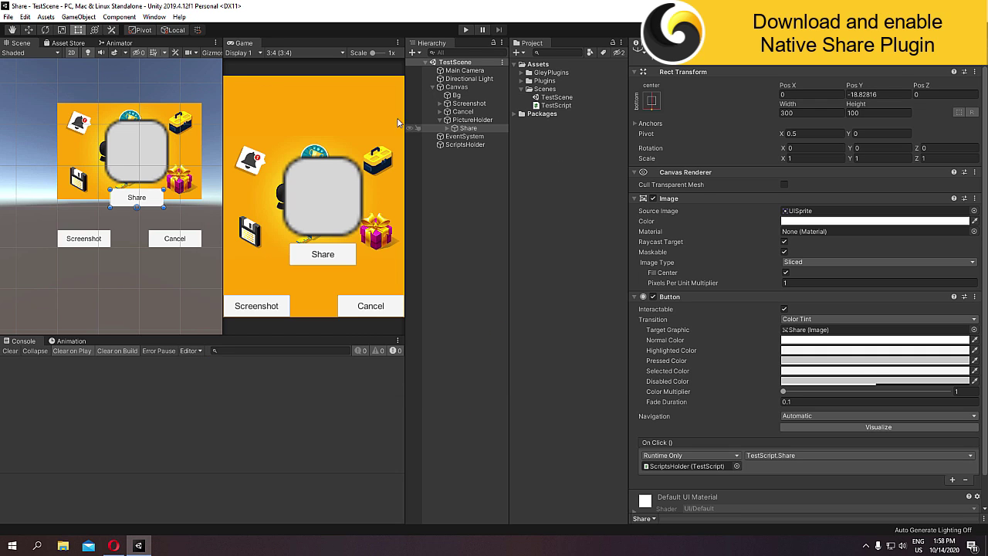
pyautogui.click(153, 17)
pyautogui.moveTo(188, 42)
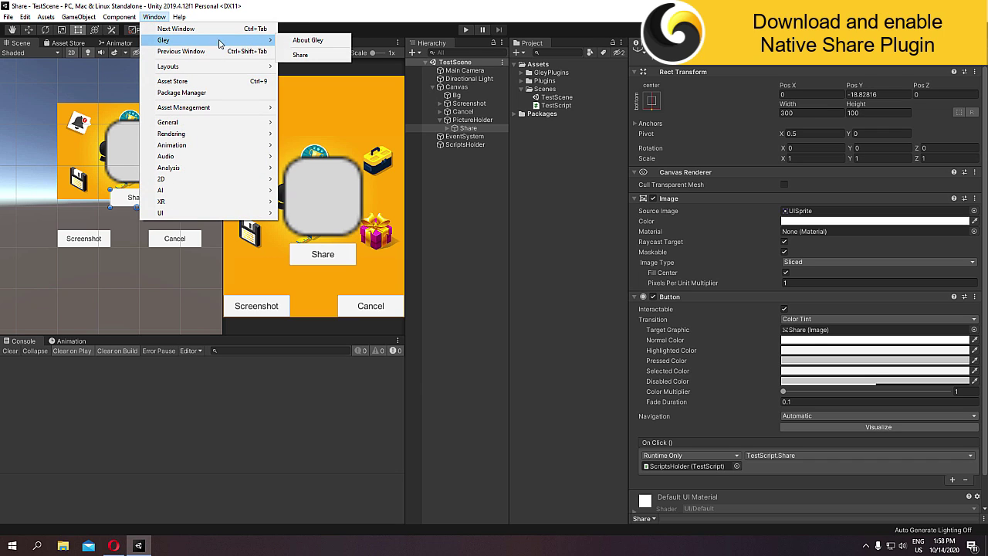
pyautogui.click(309, 53)
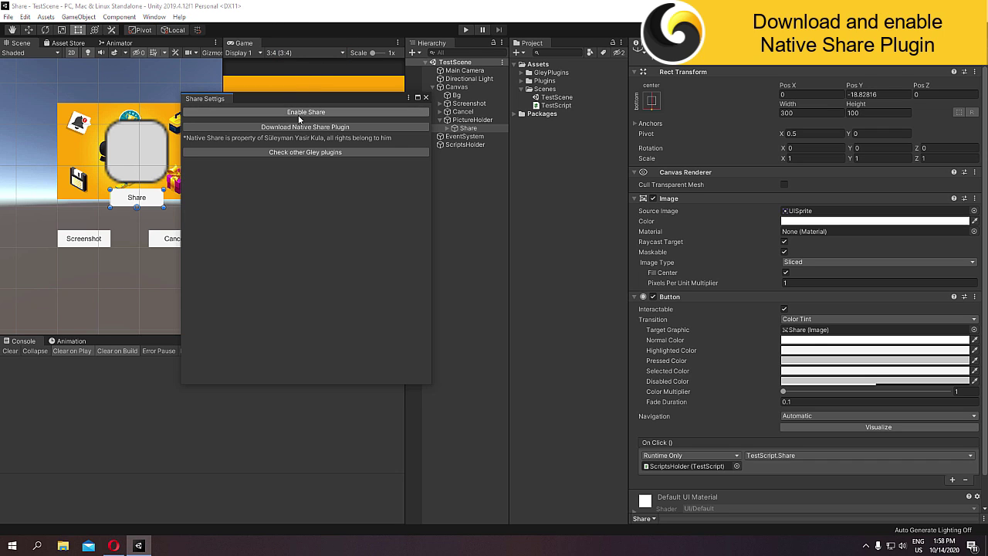
# - Enable Native Share, then switch the project's build platform to Android in Build Settings
pyautogui.click(425, 97)
pyautogui.click(8, 16)
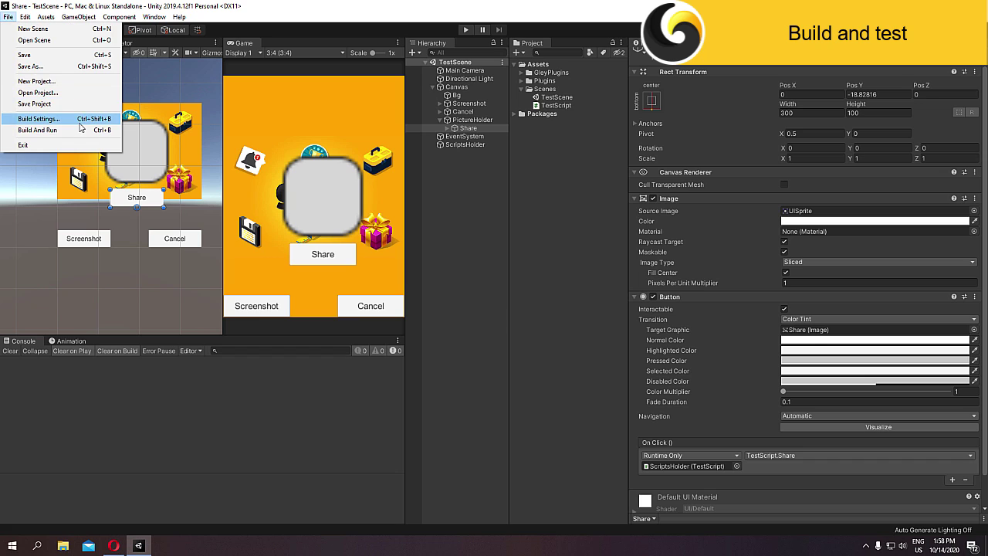
pyautogui.click(80, 120)
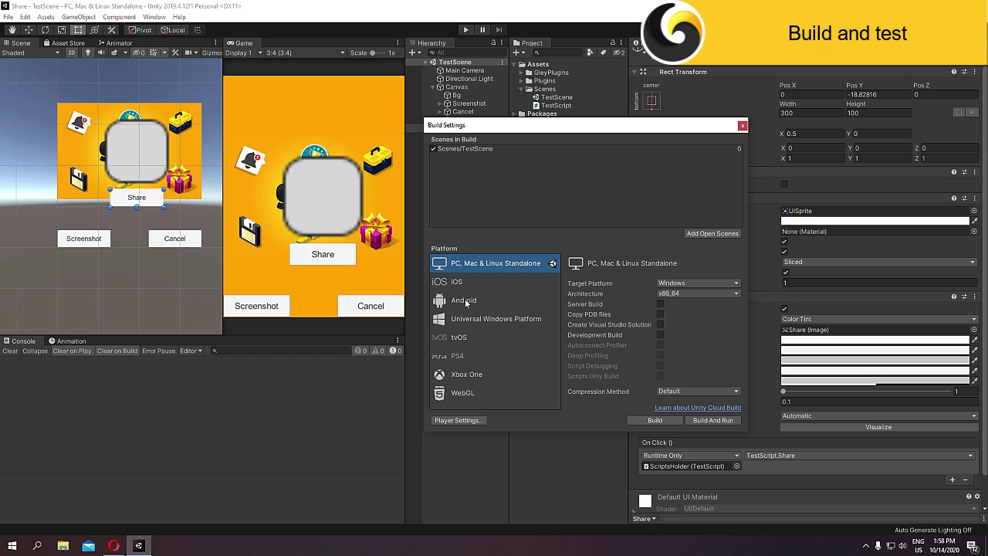
pyautogui.click(469, 296)
pyautogui.click(641, 421)
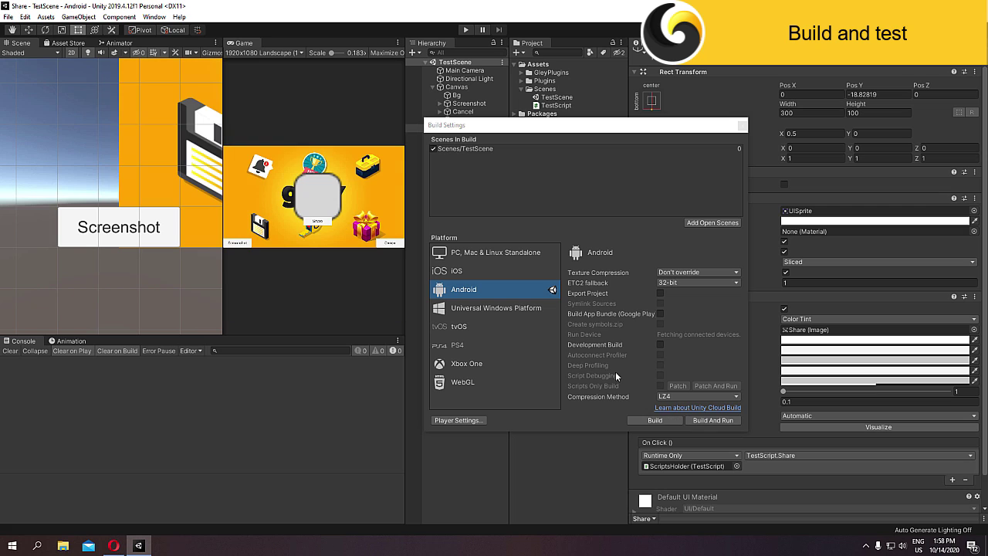
# - Build the Android app, saving it over the existing Test.apk
pyautogui.click(652, 421)
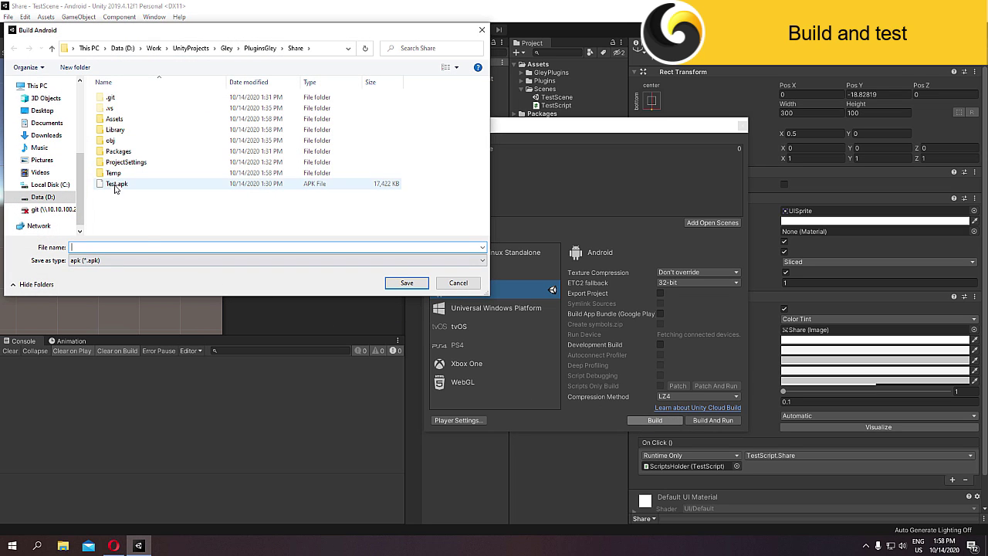
pyautogui.click(117, 184)
pyautogui.click(390, 284)
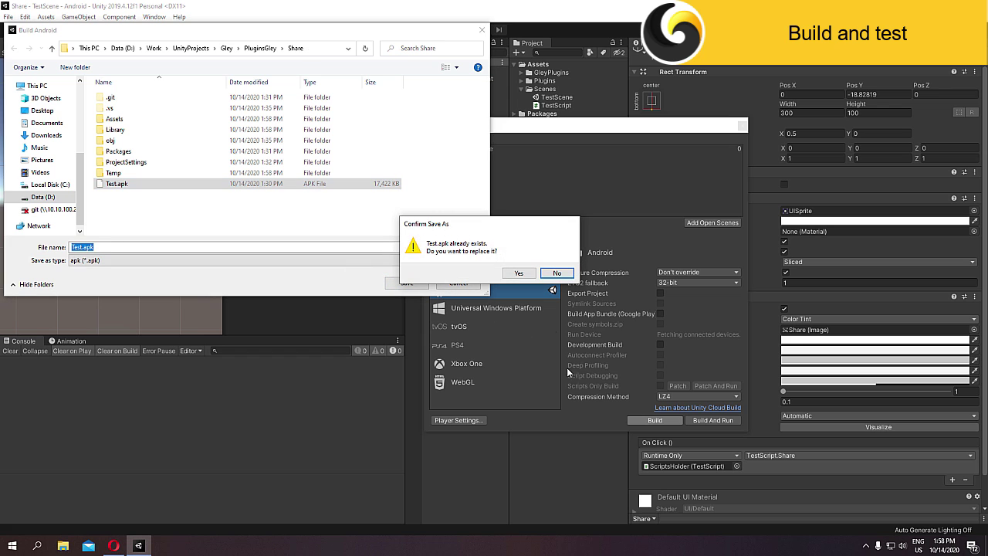
pyautogui.click(525, 274)
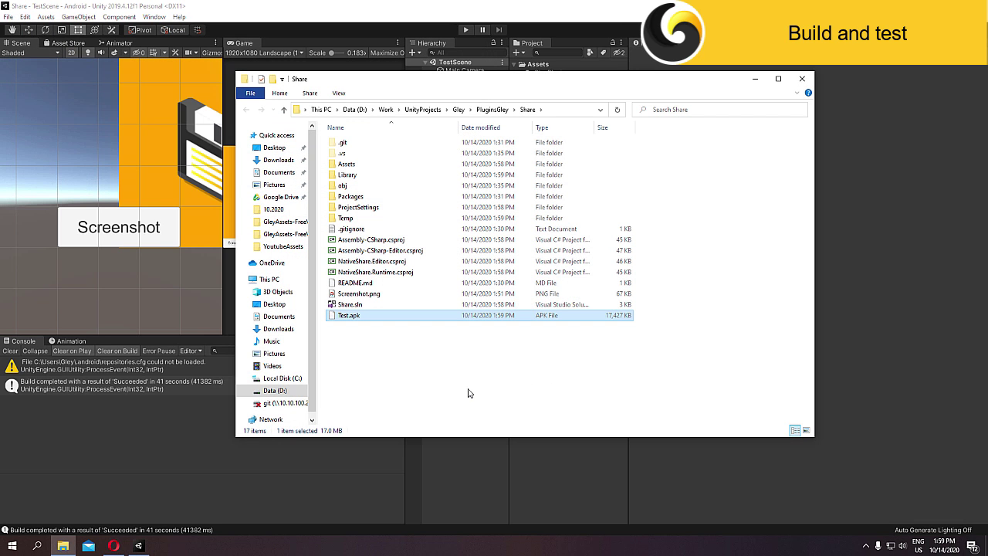